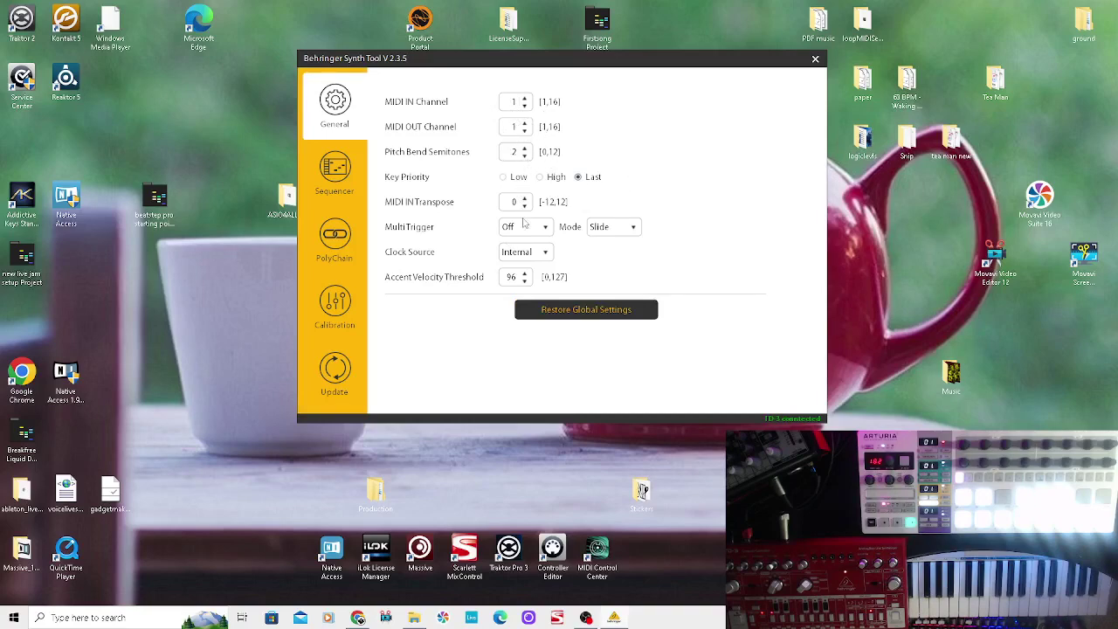
# Try MIDI USB as the TD-3's clock source and return it to Internal
pyautogui.click(544, 253)
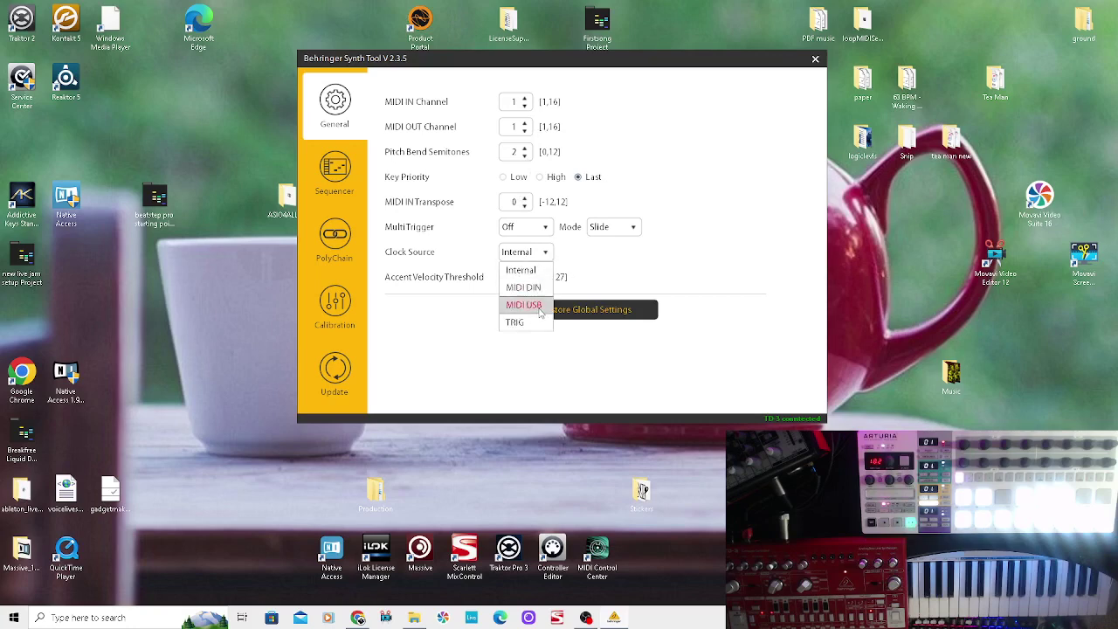
pyautogui.click(541, 306)
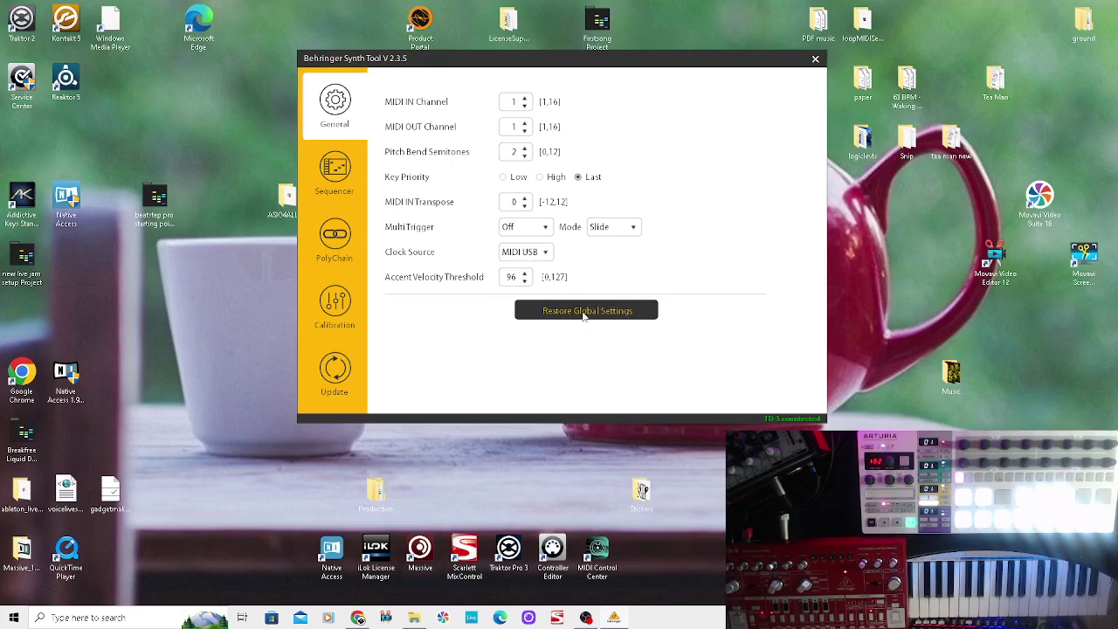
pyautogui.press('Up')
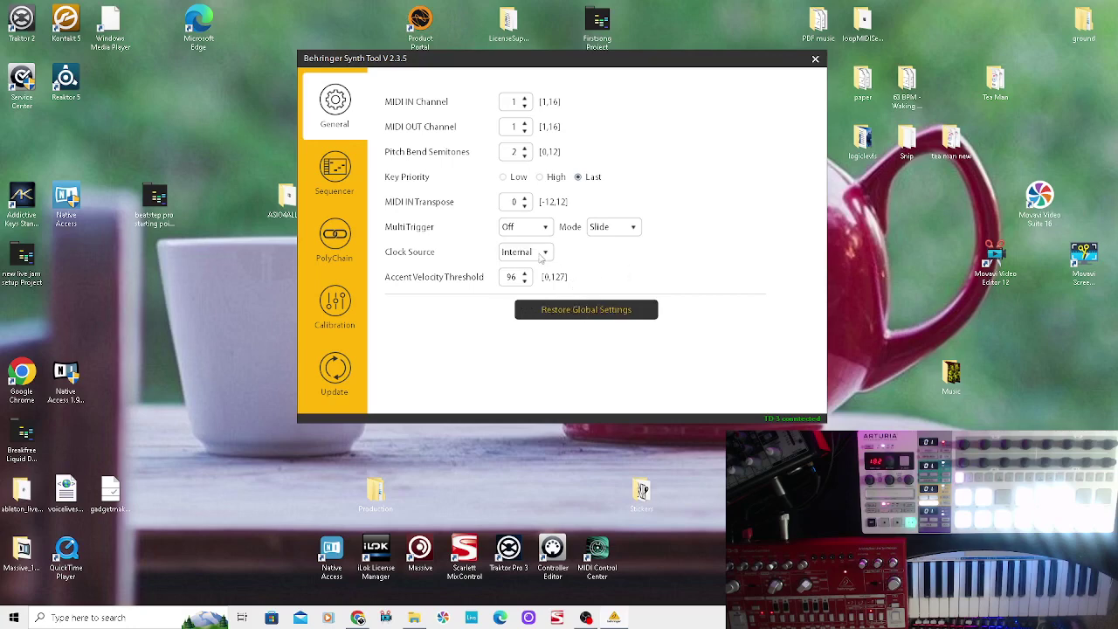
pyautogui.click(542, 255)
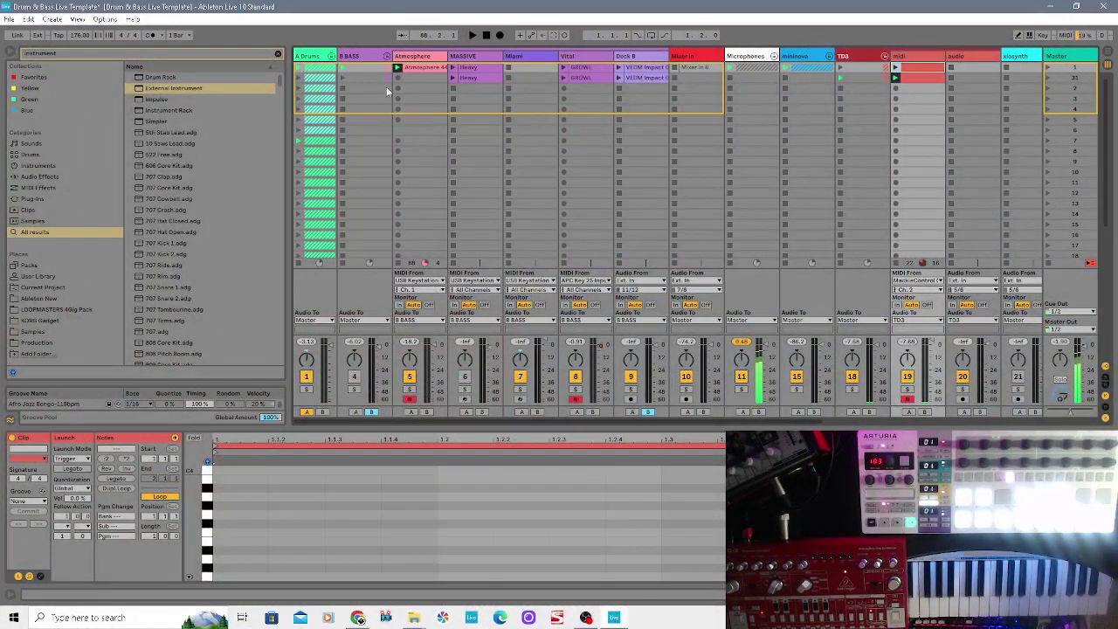
# Switch to Ableton Live and unfold the A Drums group to show its tracks
pyautogui.rightClick(374, 142)
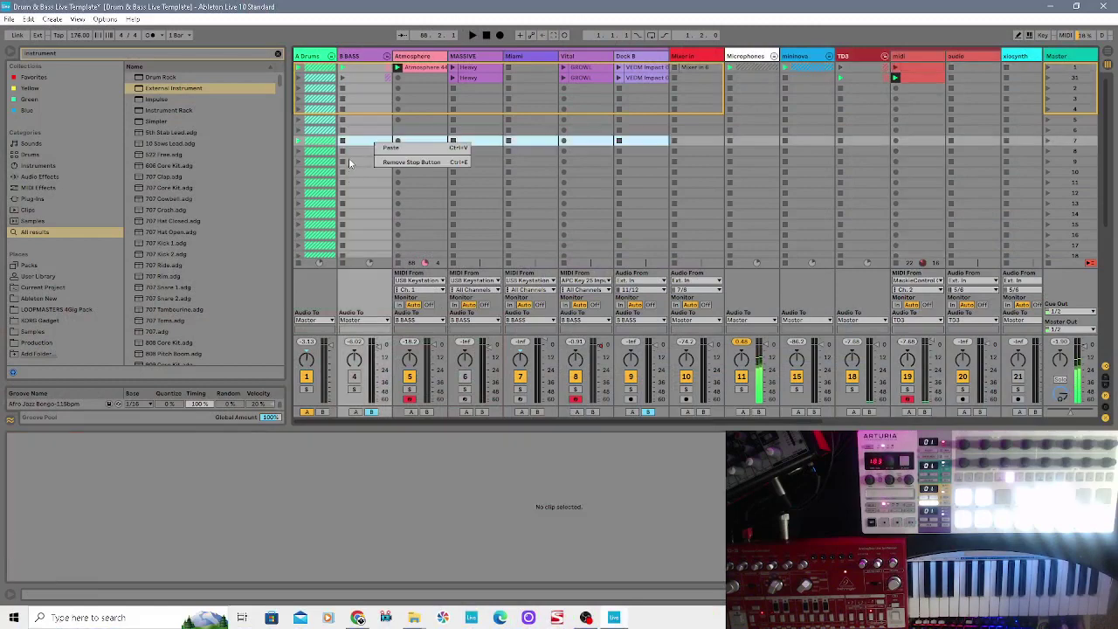
pyautogui.click(341, 38)
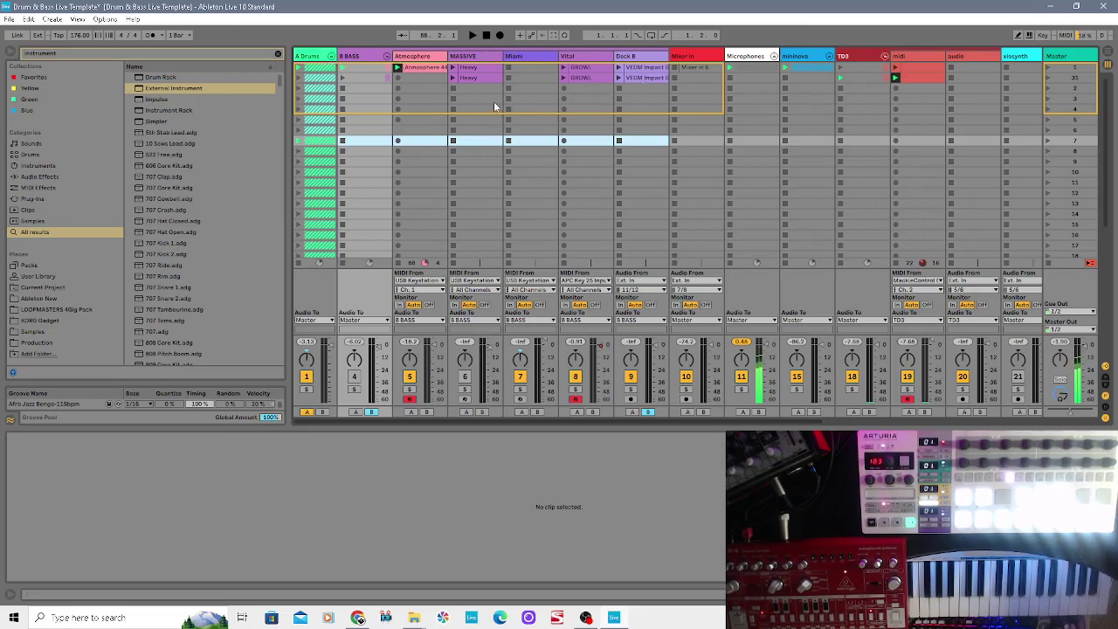
pyautogui.click(331, 56)
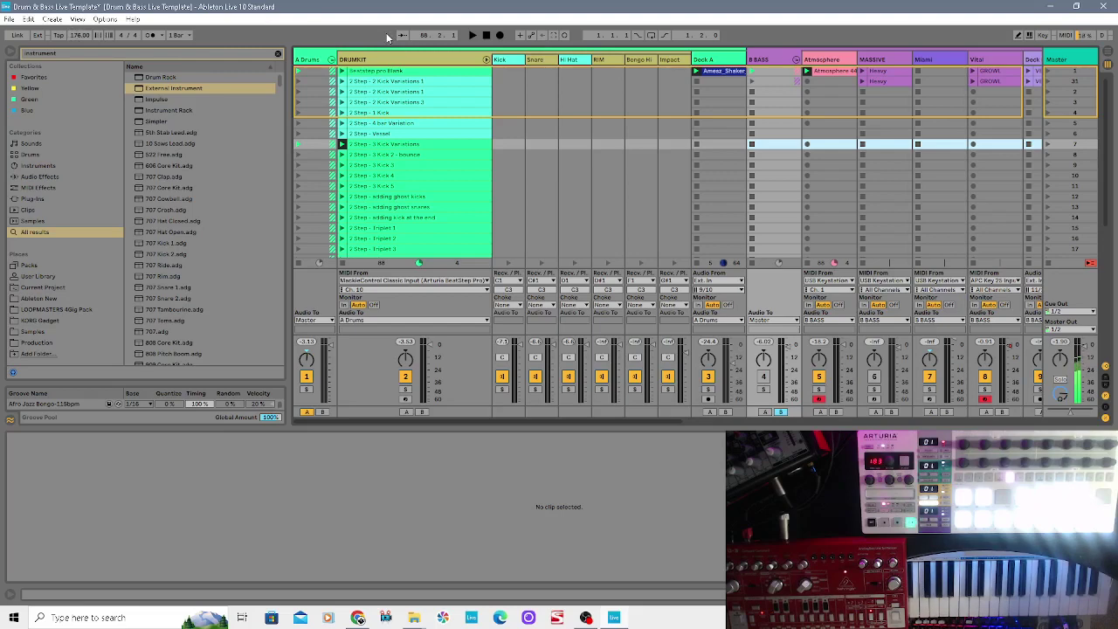
# Review the Link MIDI preferences, checking the Track, Sync and Remote settings of the TD-3 input and output ports
pyautogui.hotkey('ctrl', ',')
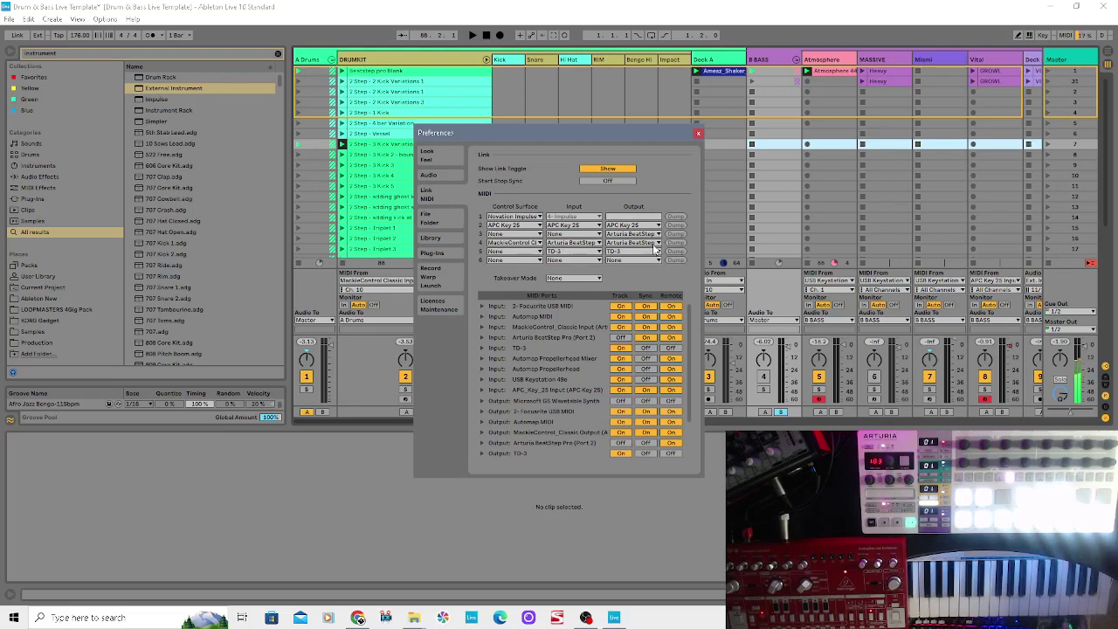
pyautogui.click(670, 348)
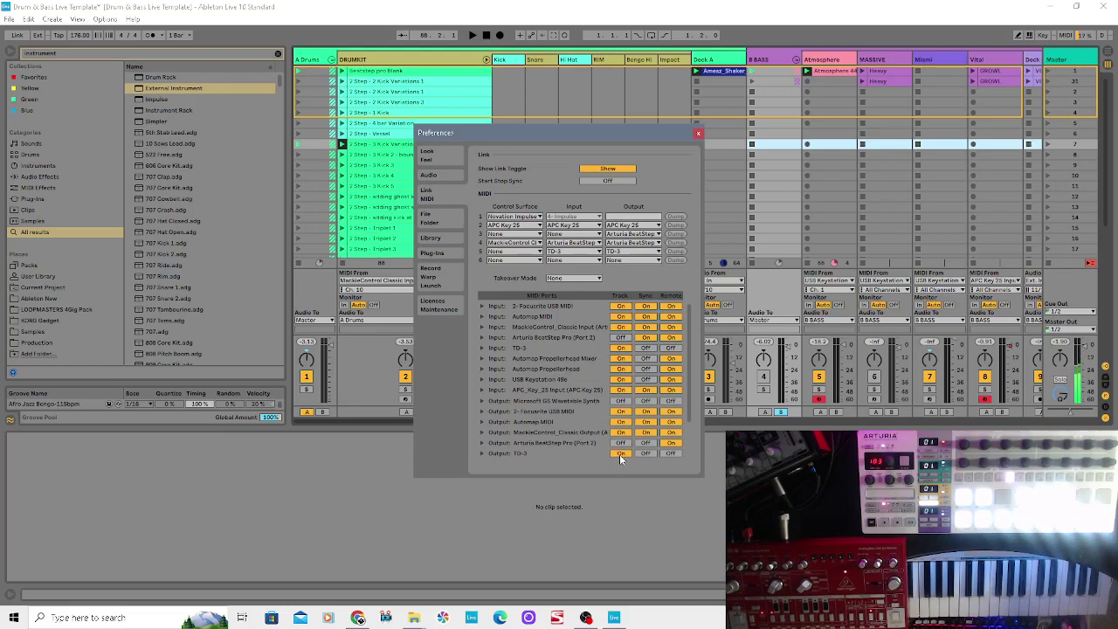
pyautogui.click(699, 135)
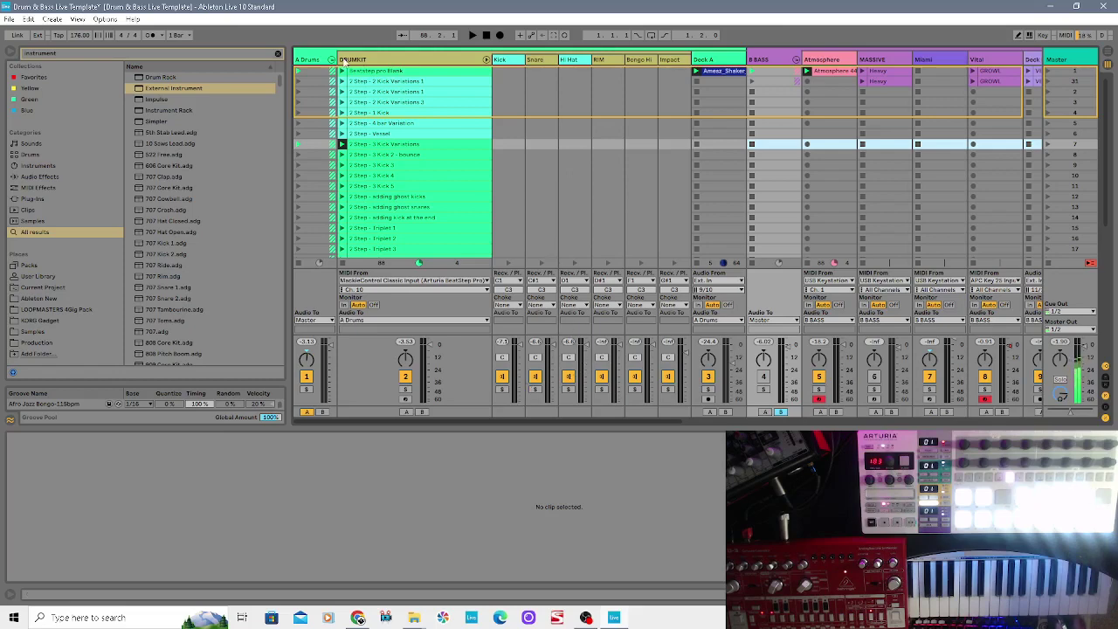
# Fold the A Drums and B BASS groups so the TD3 group's tracks come into view
pyautogui.click(331, 59)
pyautogui.click(385, 56)
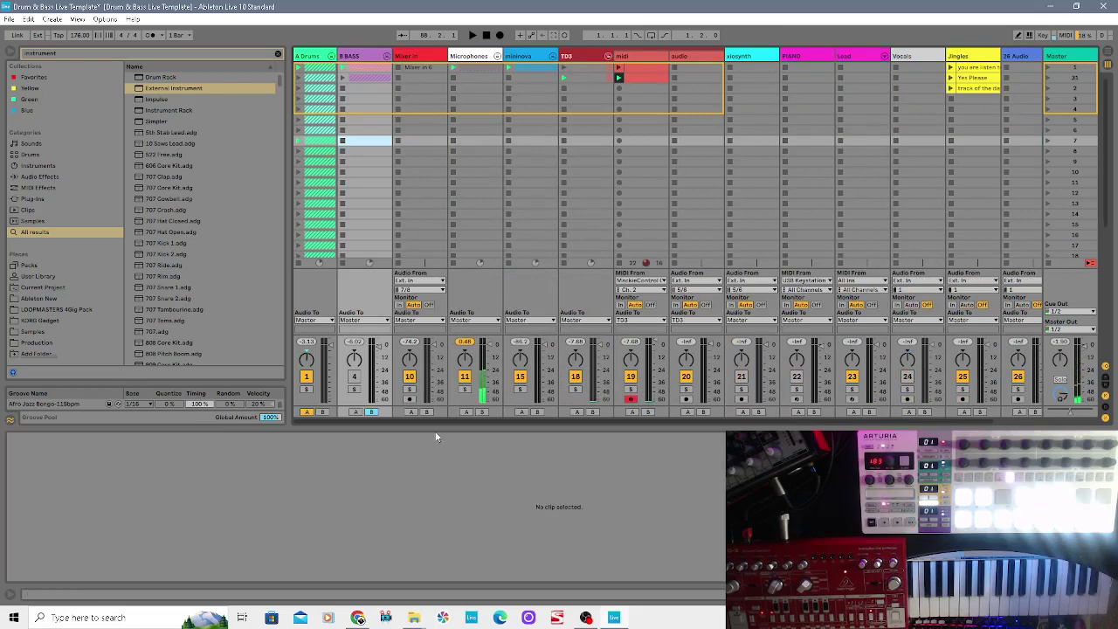
pyautogui.moveTo(441, 421)
pyautogui.mouseDown()
pyautogui.moveTo(459, 420)
pyautogui.moveTo(425, 426)
pyautogui.mouseUp()
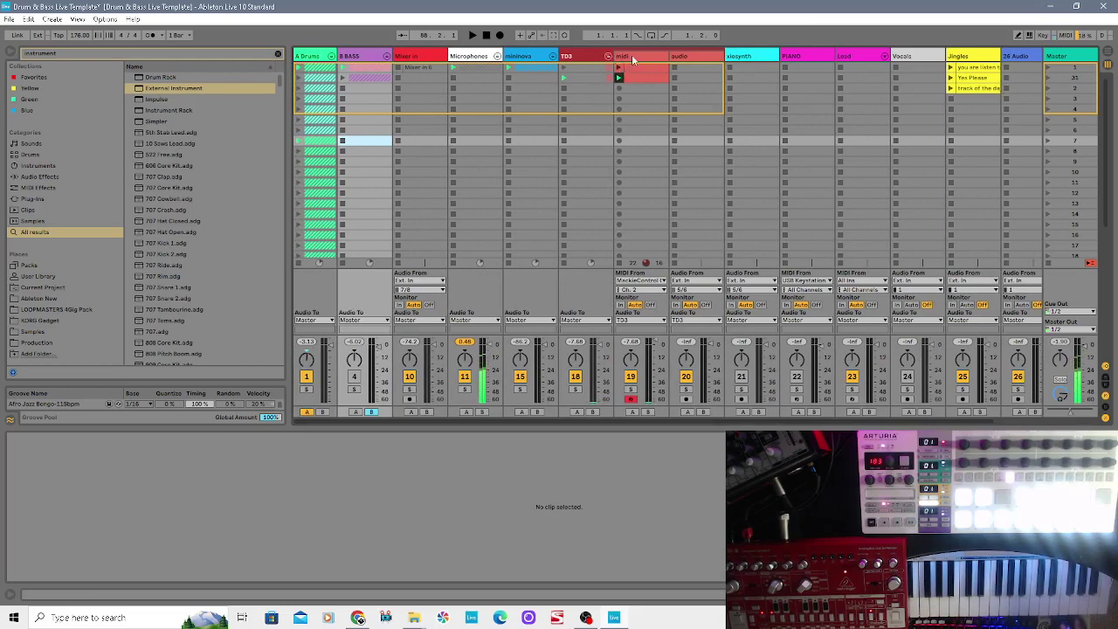
# Look at the commands for inserting audio and MIDI tracks, and point out the midi and audio tracks
pyautogui.rightClick(738, 57)
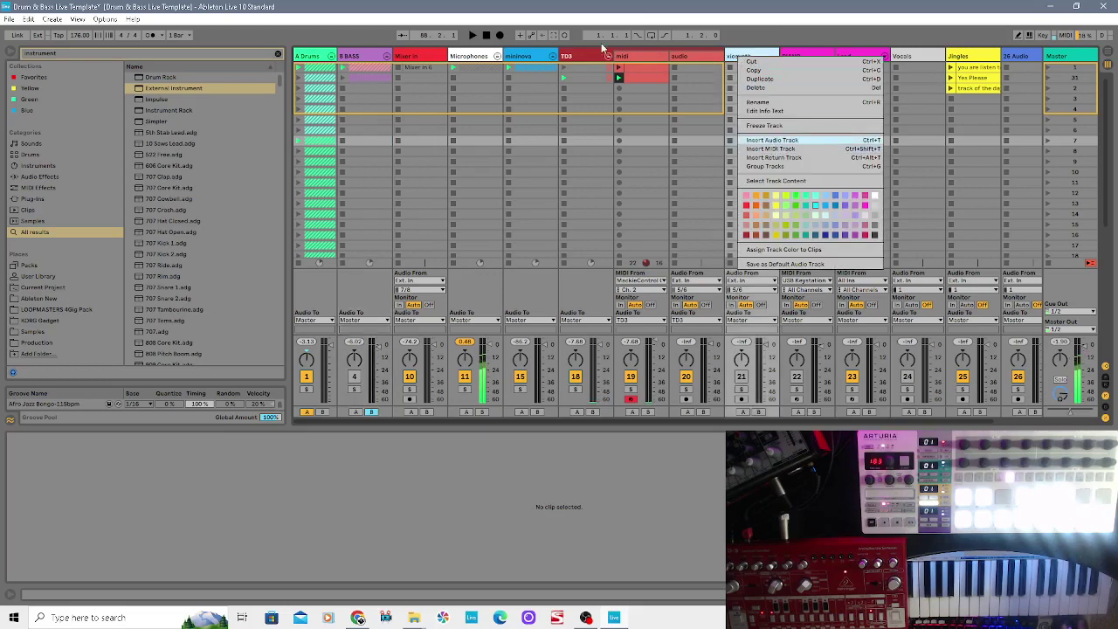
pyautogui.click(645, 56)
pyautogui.click(641, 58)
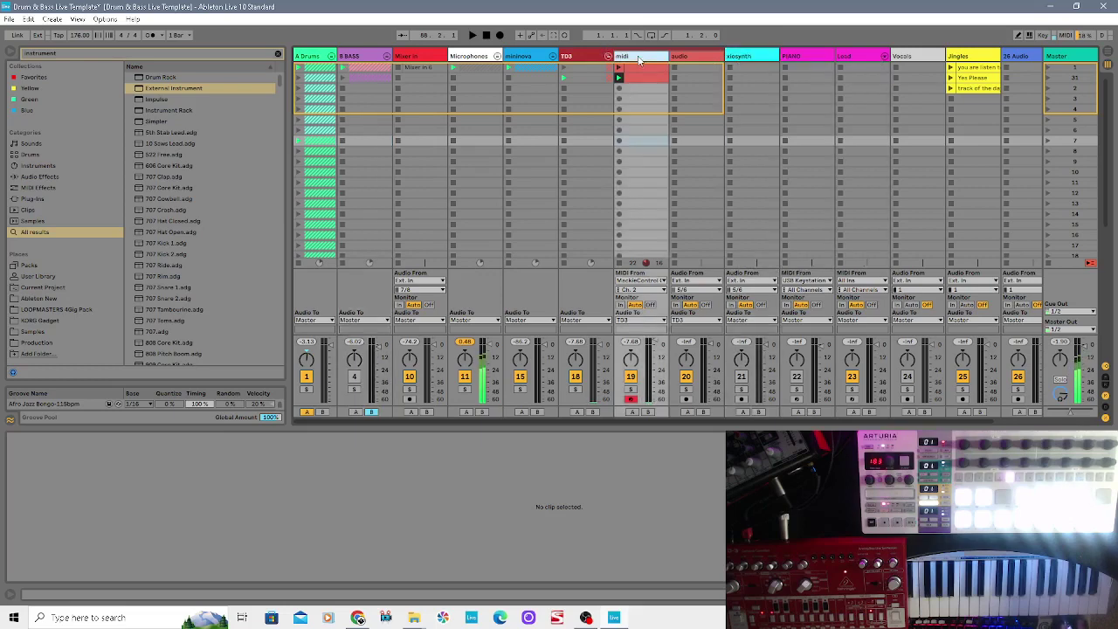
pyautogui.click(689, 59)
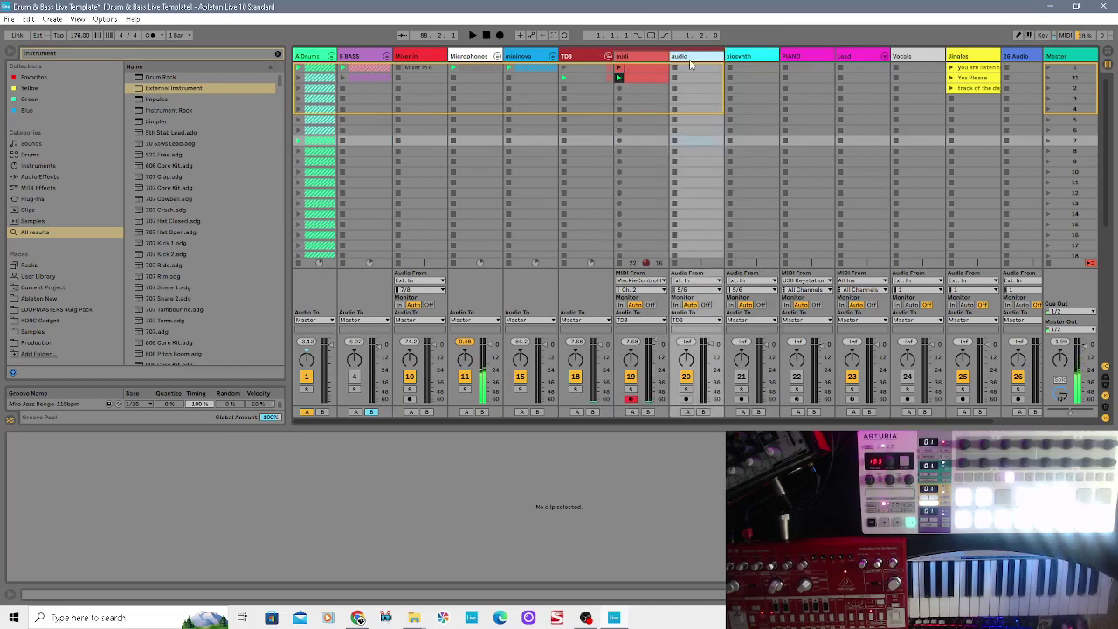
# Select the midi and audio tracks together and look at the Group Tracks command
pyautogui.rightClick(690, 59)
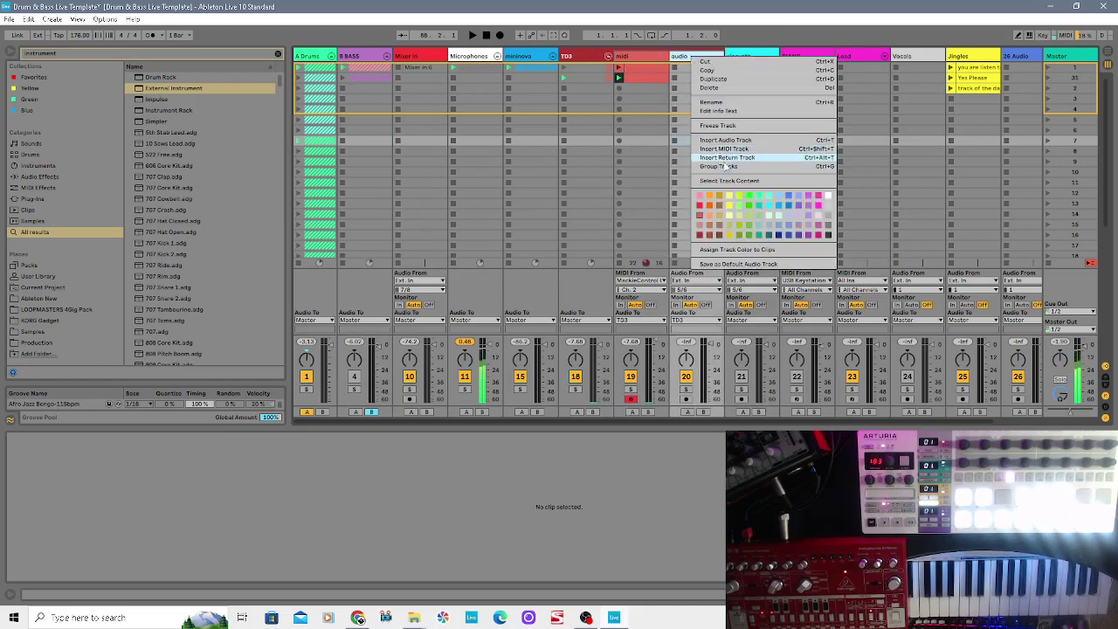
pyautogui.click(664, 59)
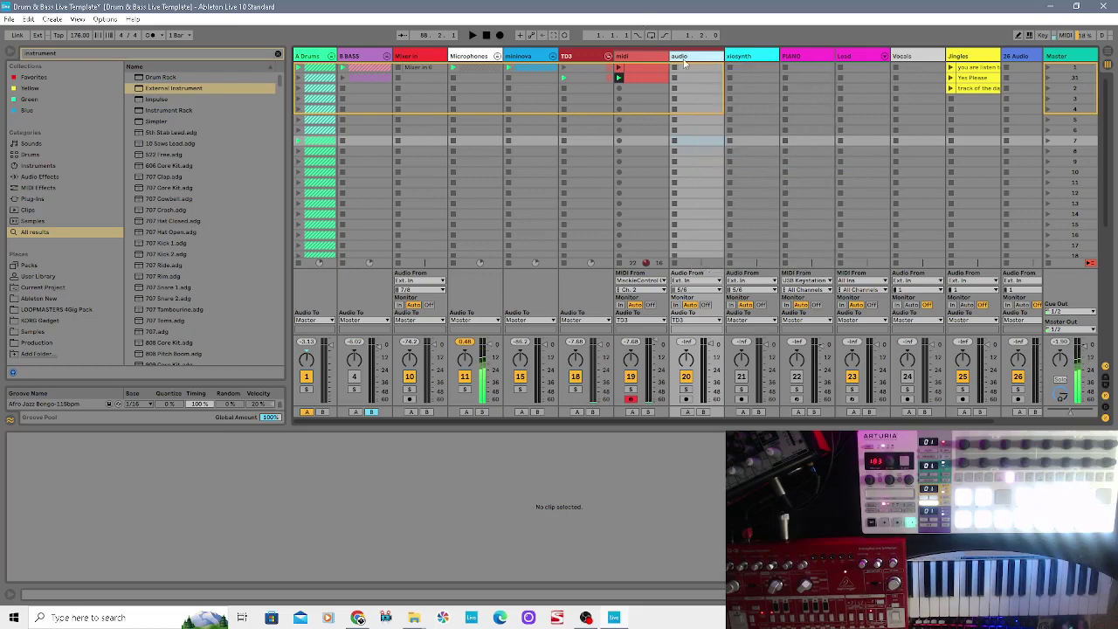
pyautogui.click(661, 58)
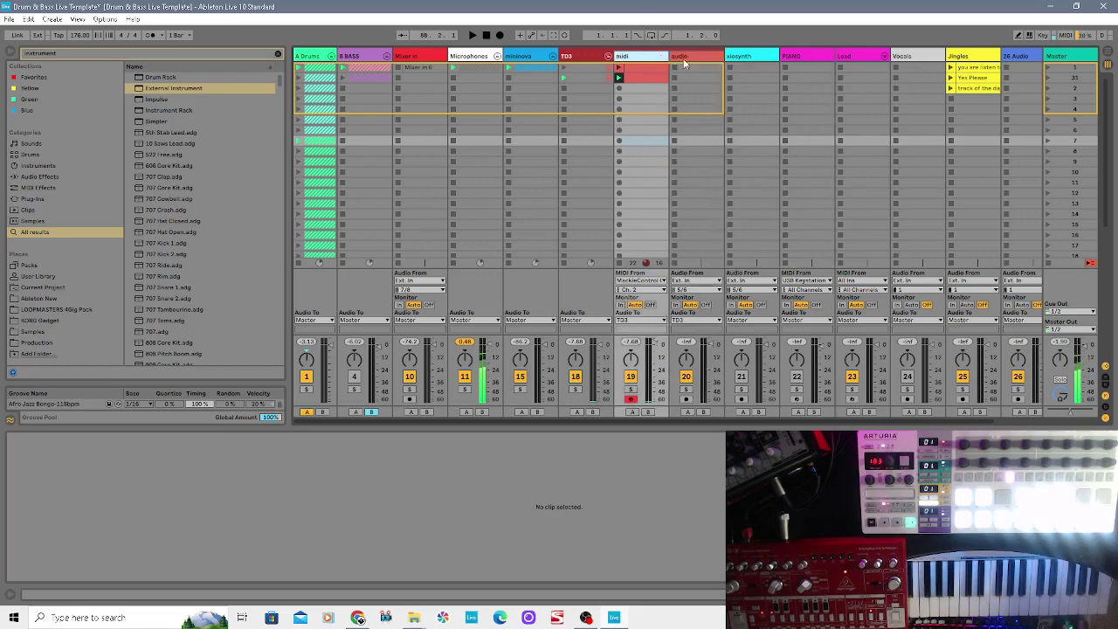
pyautogui.keyDown('shift'); pyautogui.click(687, 59); pyautogui.keyUp('shift')
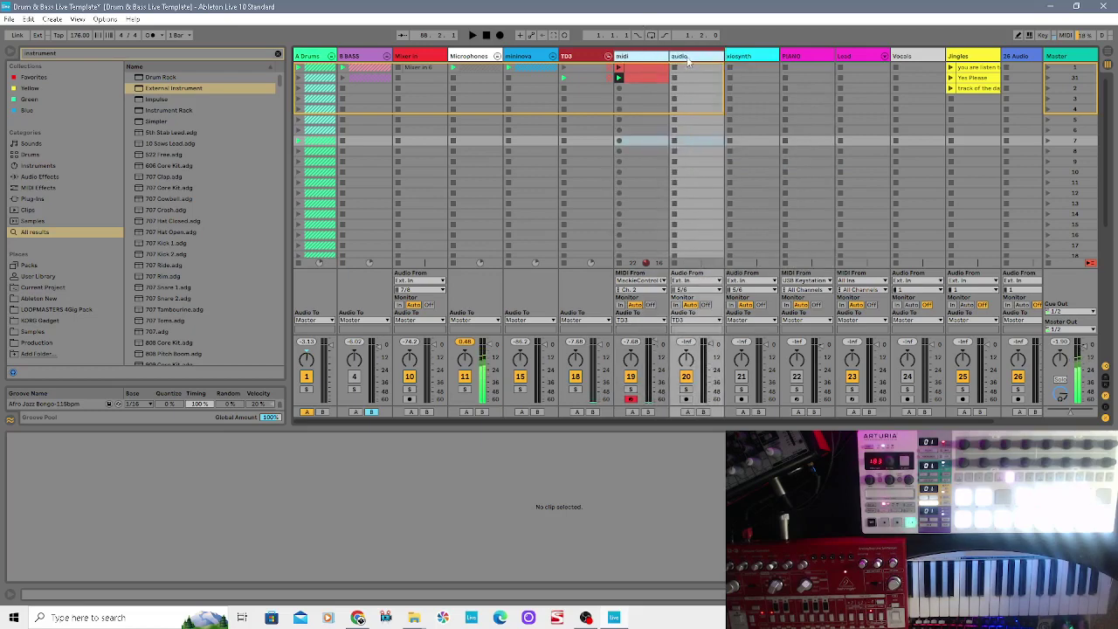
pyautogui.rightClick(637, 59)
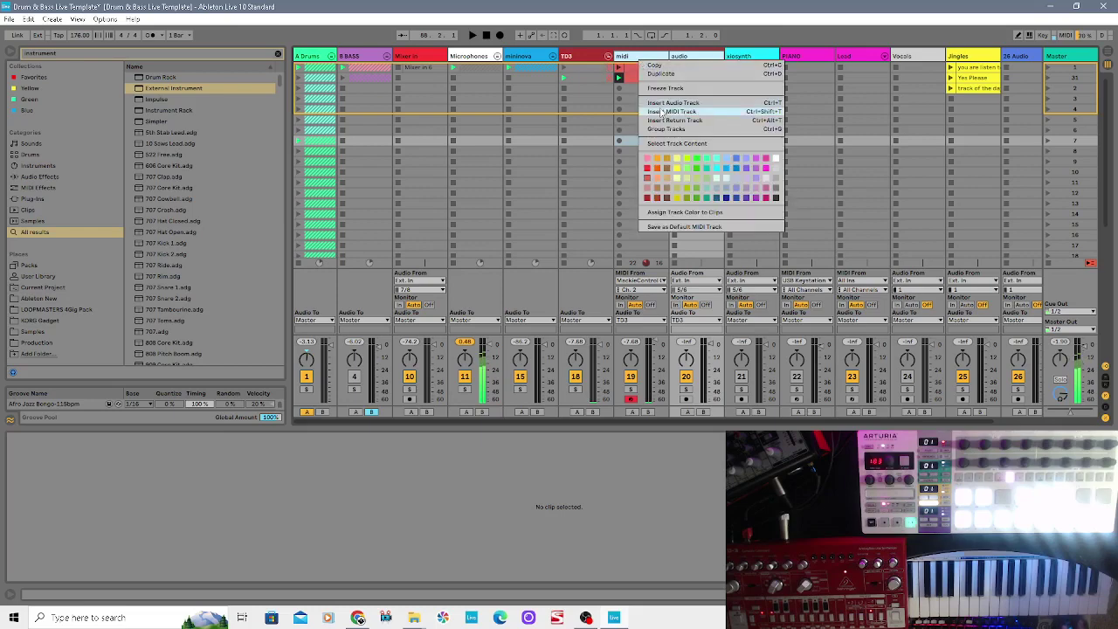
pyautogui.click(590, 62)
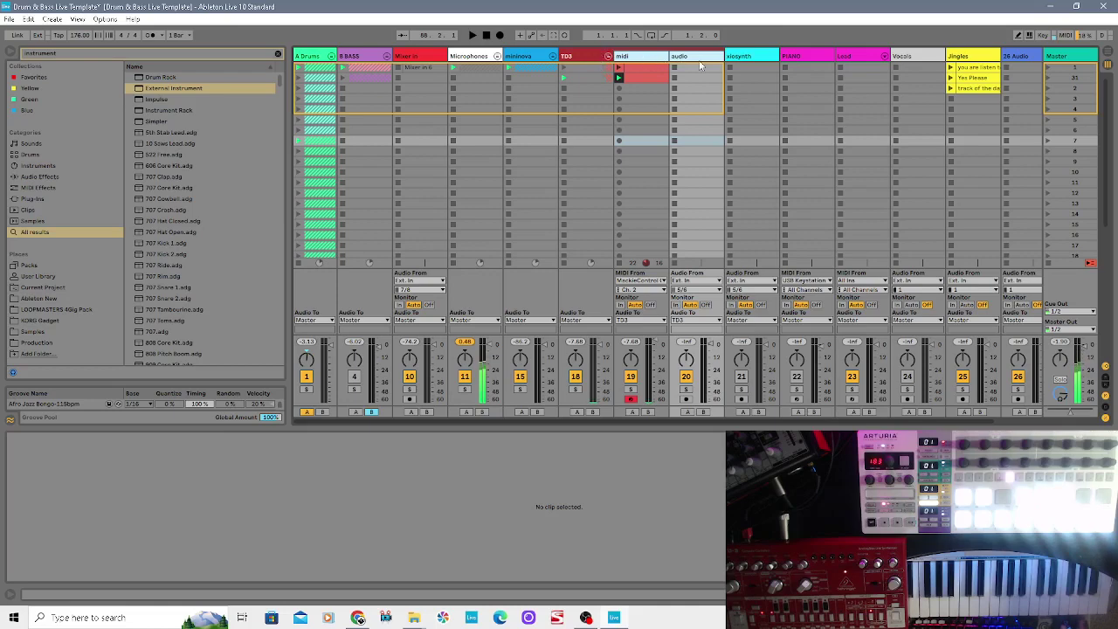
# Examine the TD3 group and show the device chain of its midi track
pyautogui.click(601, 57)
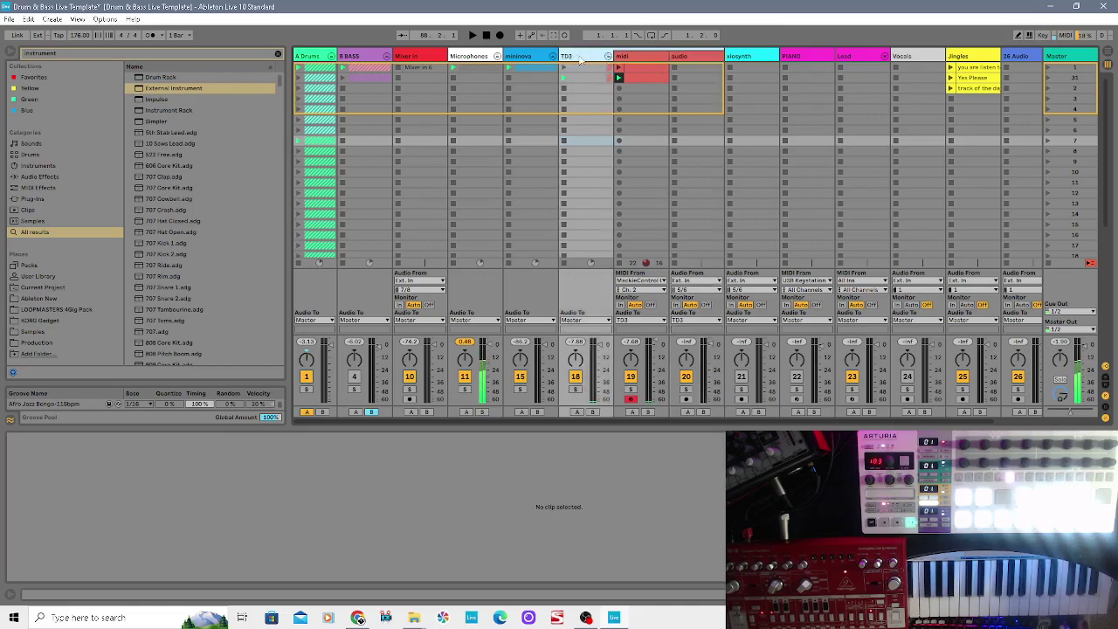
pyautogui.click(631, 59)
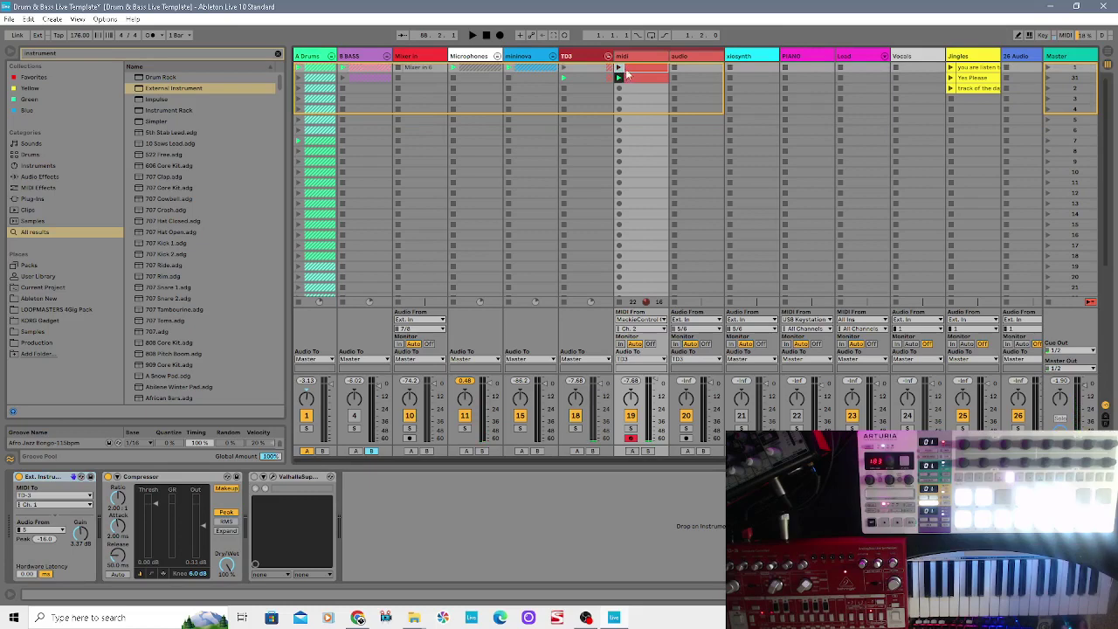
# Open the first clip on the midi track and audition piano-roll keys down to around C1
pyautogui.click(626, 76)
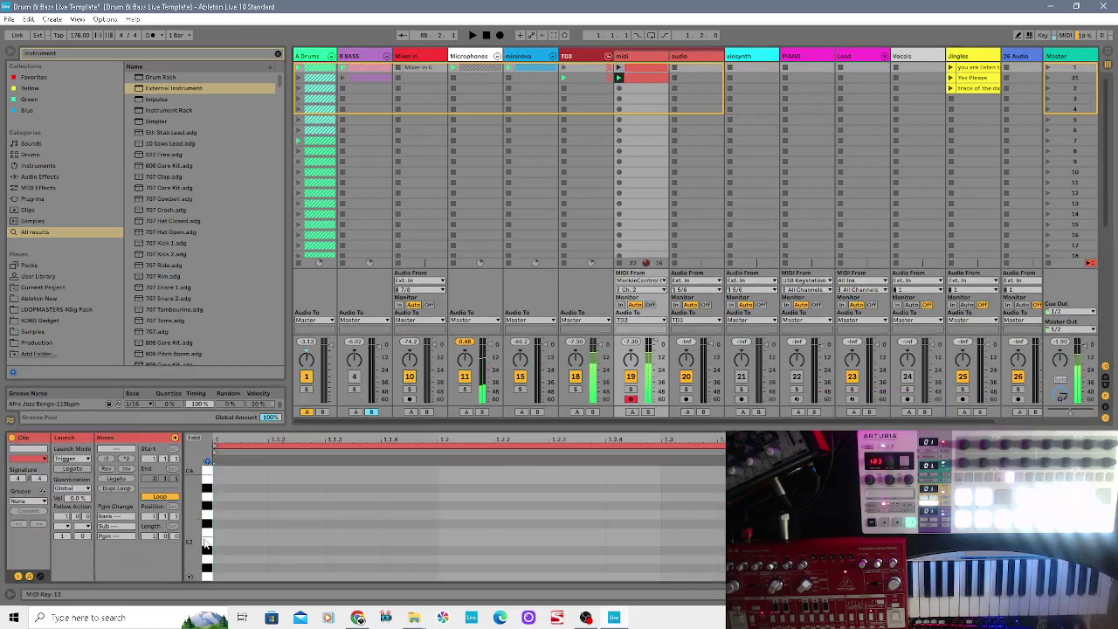
pyautogui.scroll(-3, 206, 540)
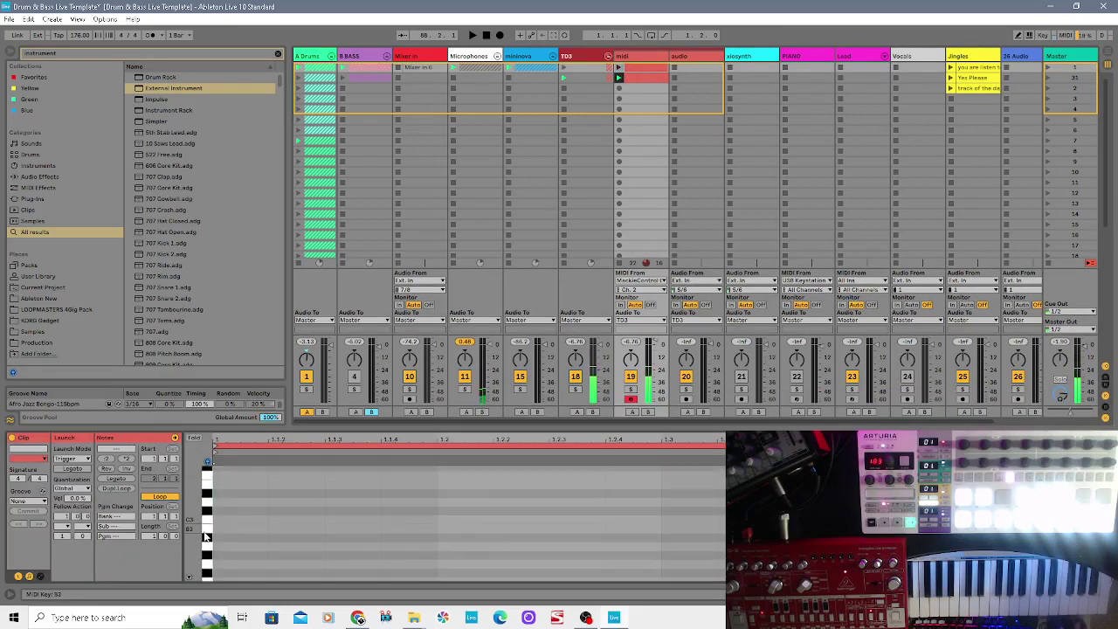
pyautogui.scroll(-2, 206, 546)
pyautogui.scroll(-2, 207, 559)
pyautogui.scroll(-4, 208, 559)
pyautogui.scroll(-3, 208, 556)
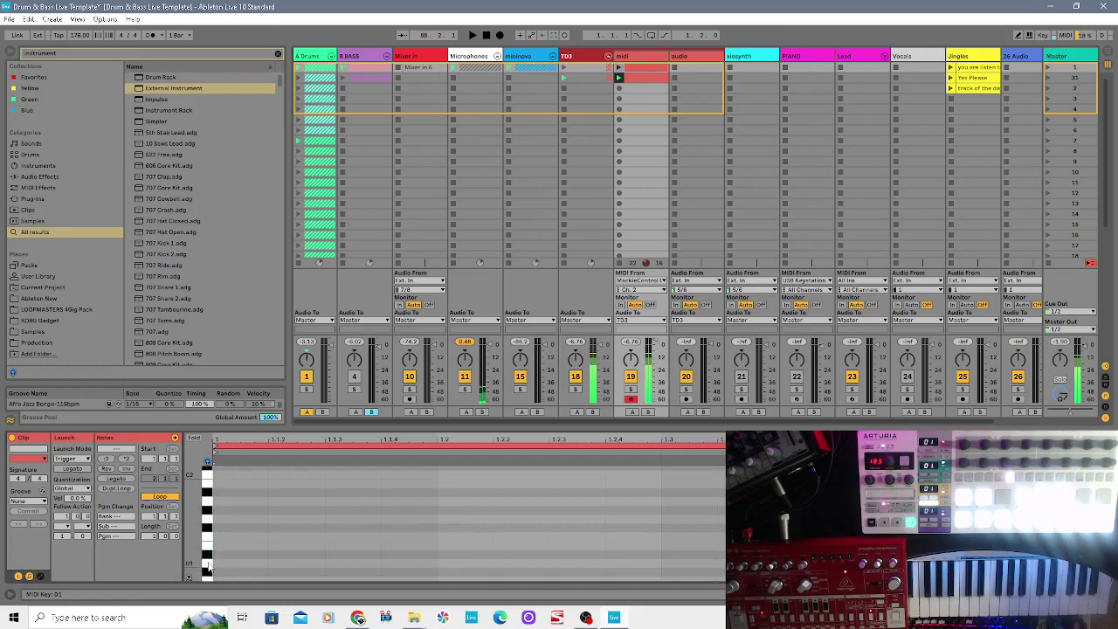
pyautogui.click(208, 572)
pyautogui.scroll(-2, 208, 566)
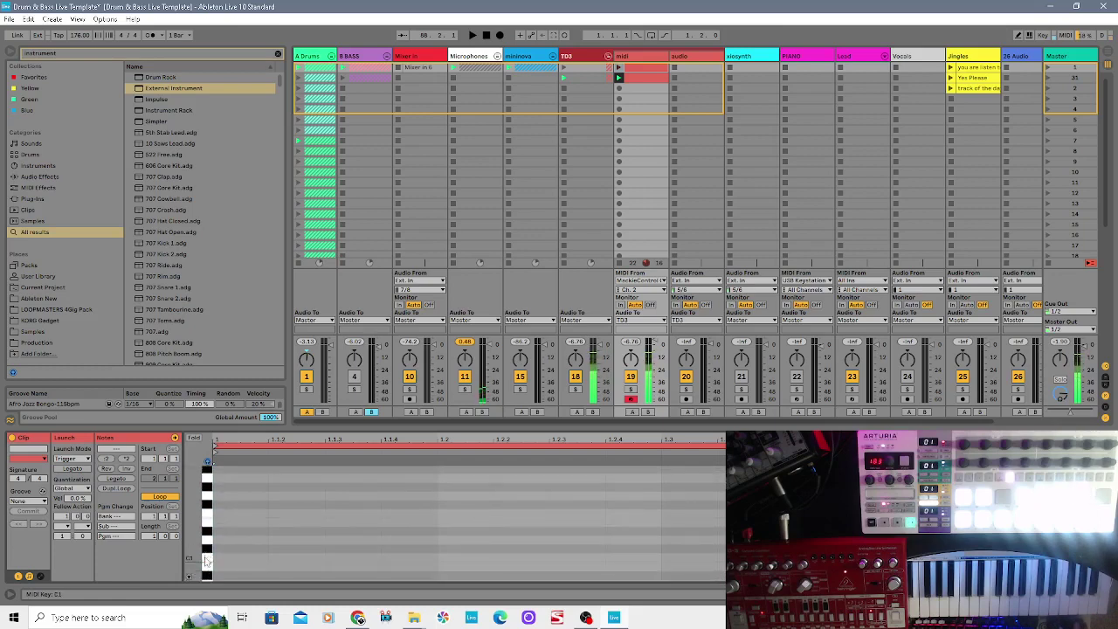
pyautogui.click(206, 543)
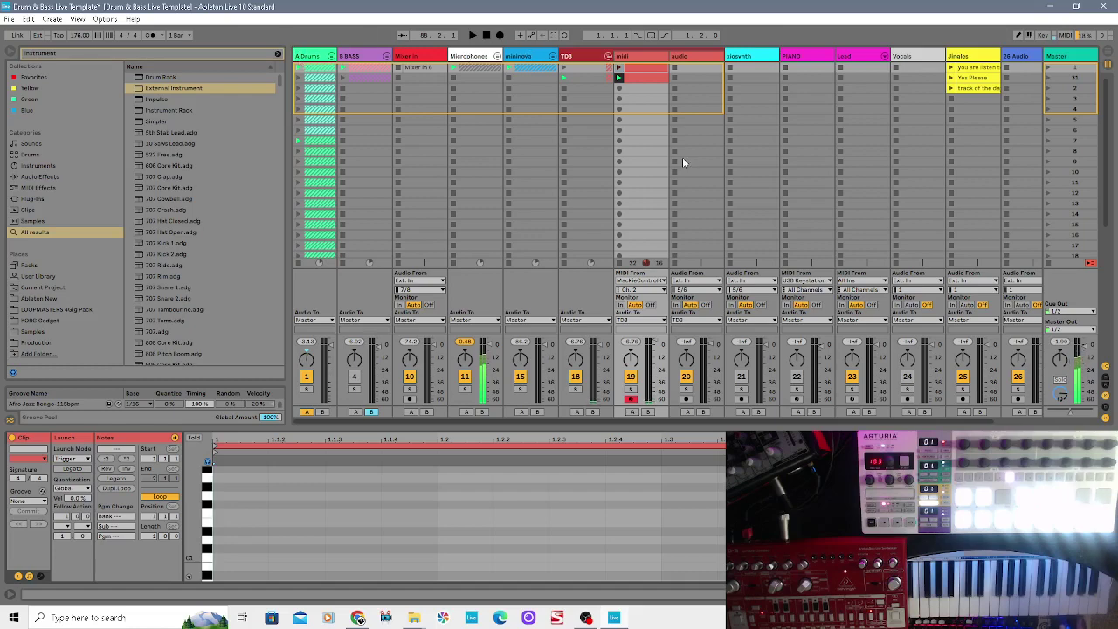
# Choose MackieControl Classic Input (Arturia BeatStep Pro) as the midi track's MIDI input
pyautogui.click(663, 281)
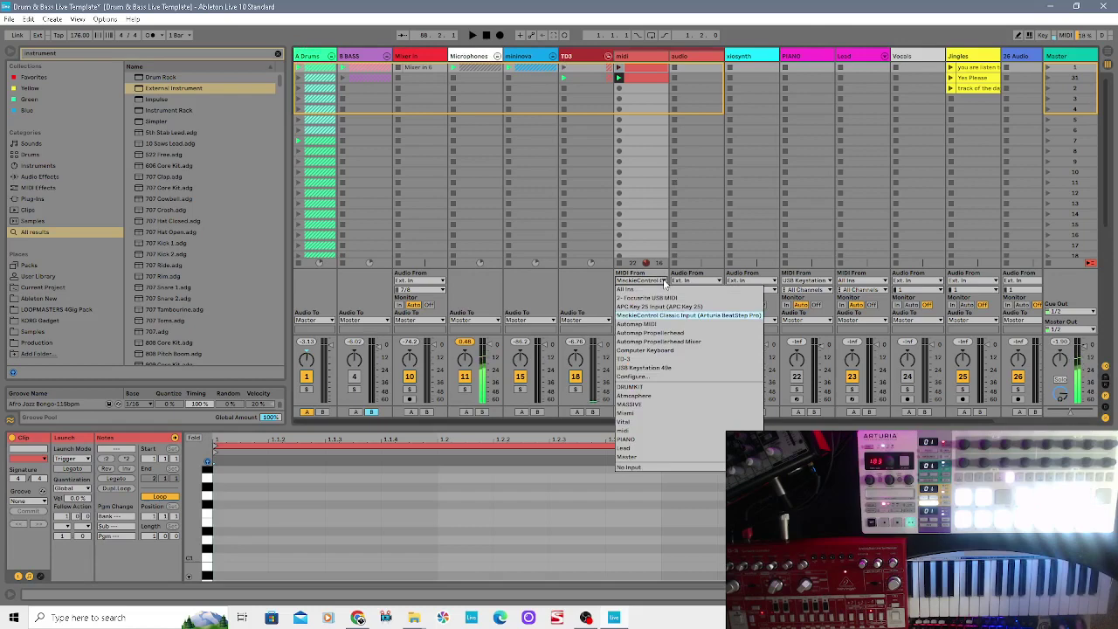
pyautogui.click(705, 316)
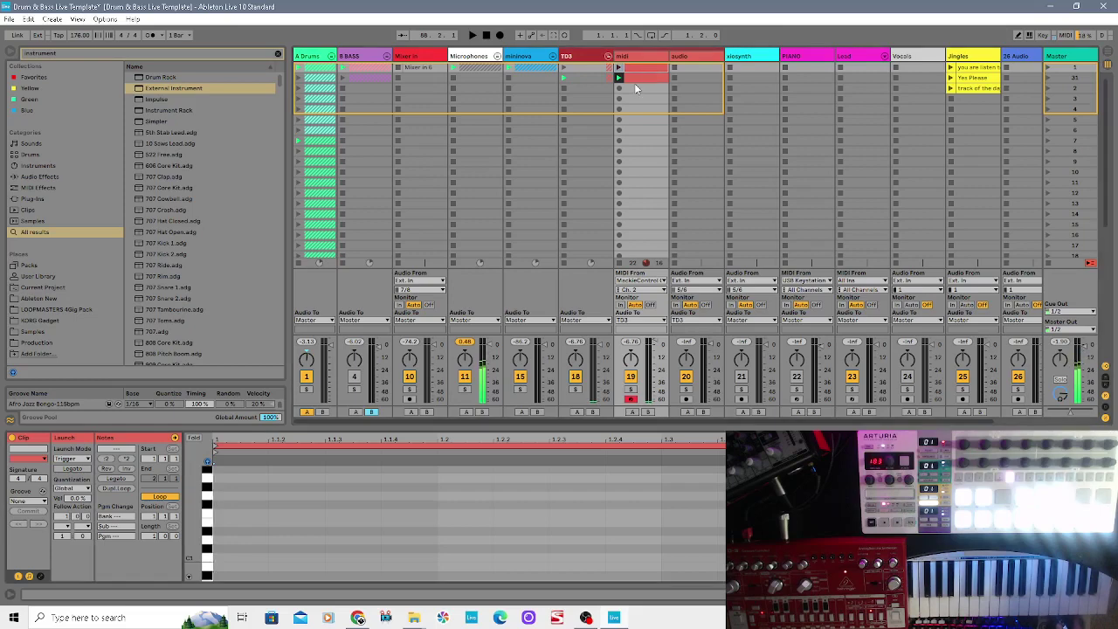
# Launch the second clip on the midi track and fold its piano roll to the used notes
pyautogui.click(632, 80)
pyautogui.click(618, 77)
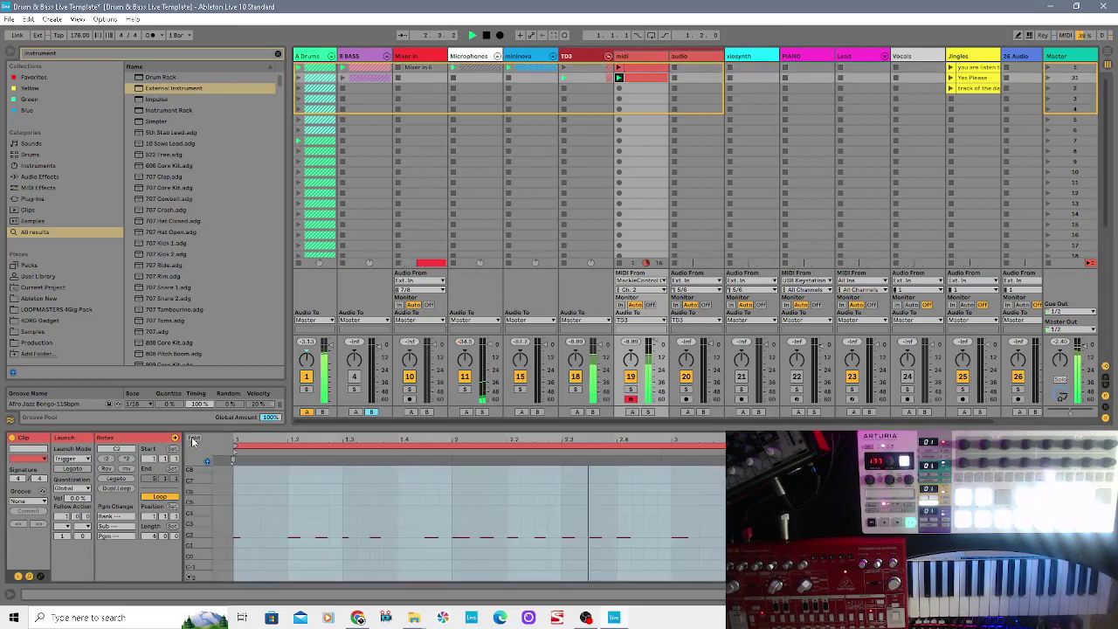
pyautogui.click(193, 438)
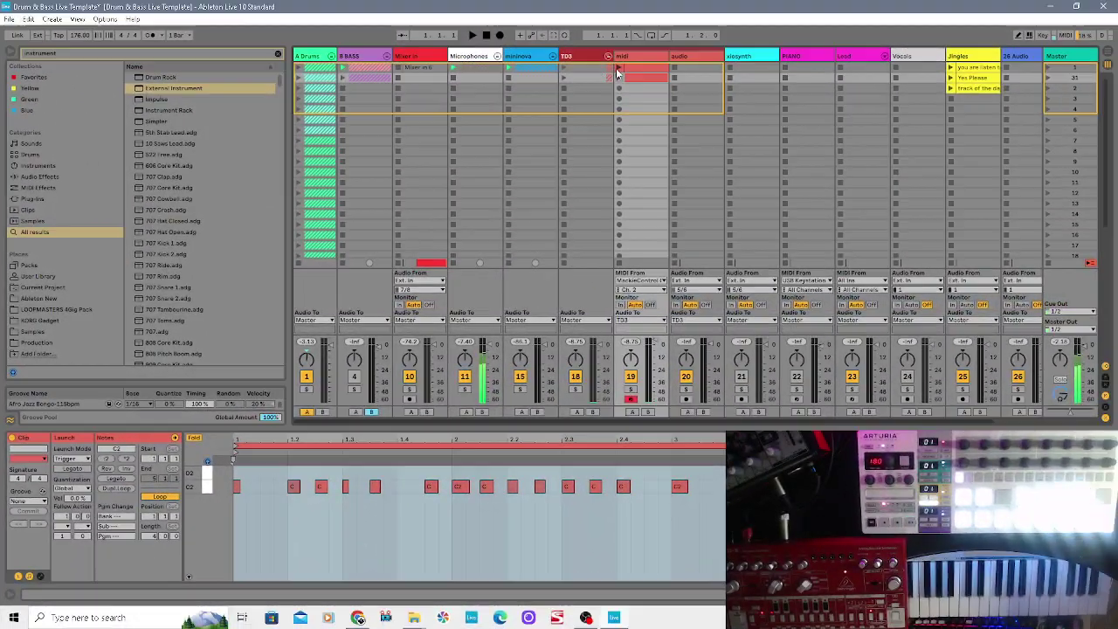
pyautogui.click(635, 79)
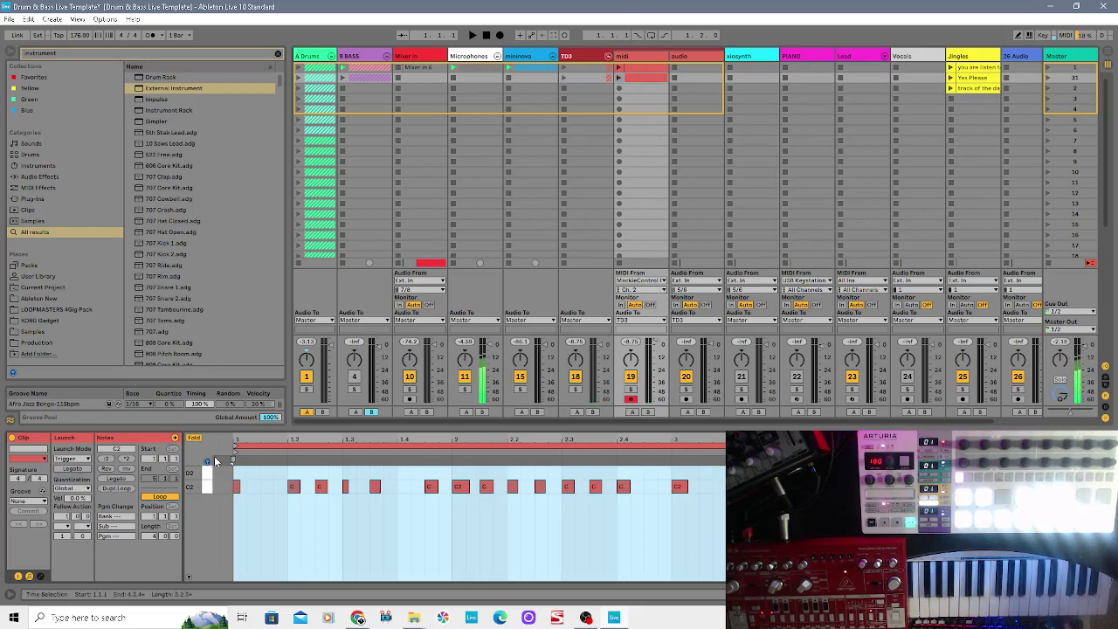
# Show the midi track's External Instrument device and check its Audio From input
pyautogui.click(594, 56)
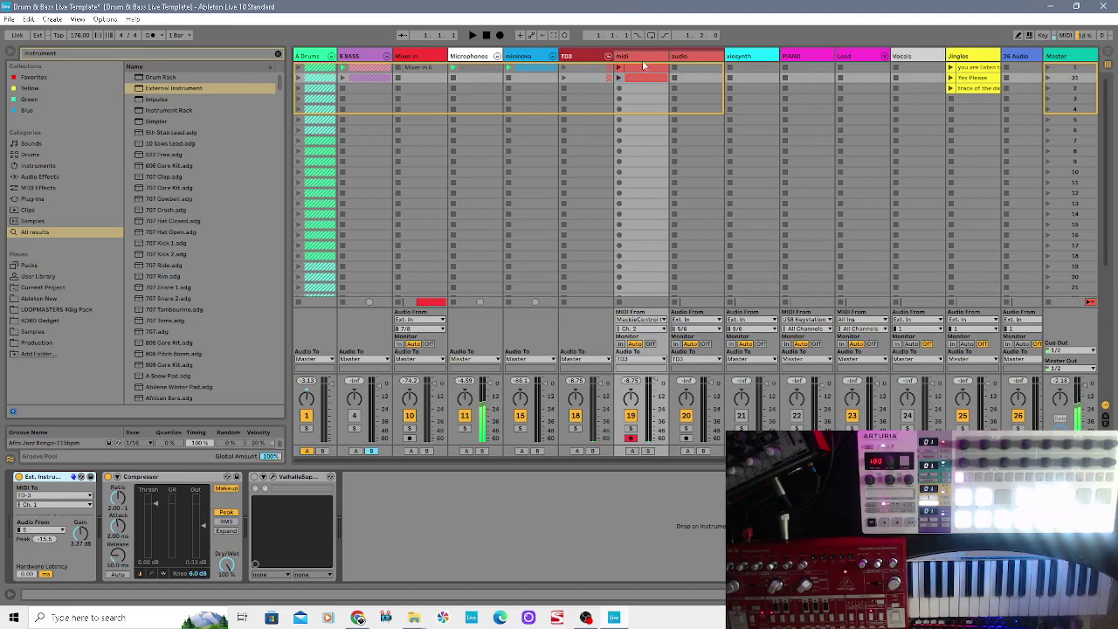
pyautogui.click(61, 530)
pyautogui.click(54, 522)
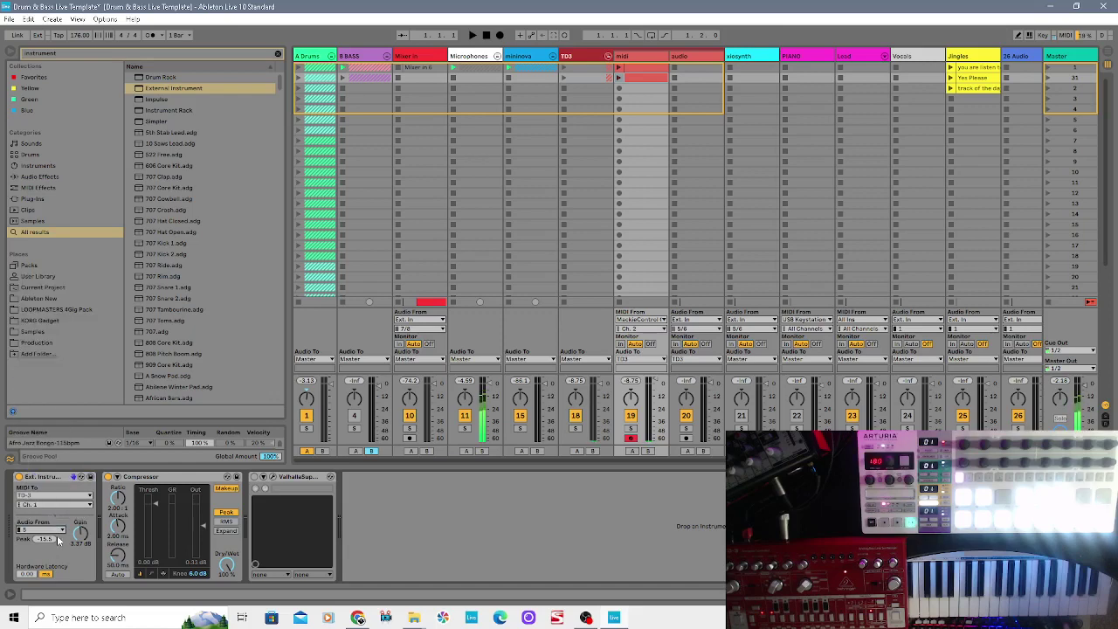
# Check the available Audio From inputs of the External Instrument device on the midi track
pyautogui.click(59, 533)
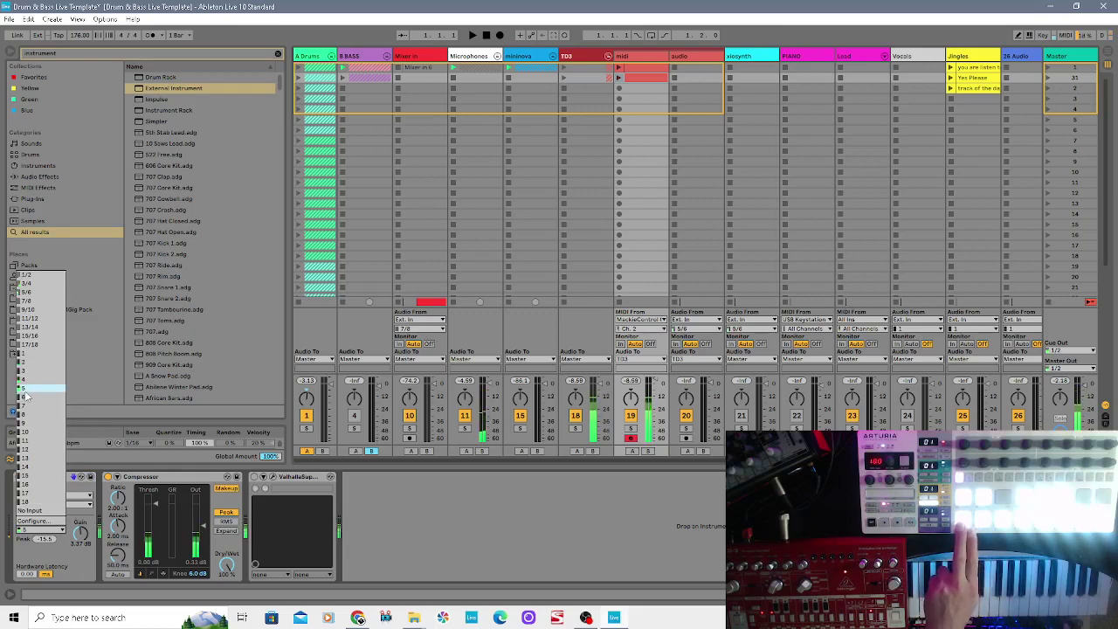
pyautogui.click(96, 512)
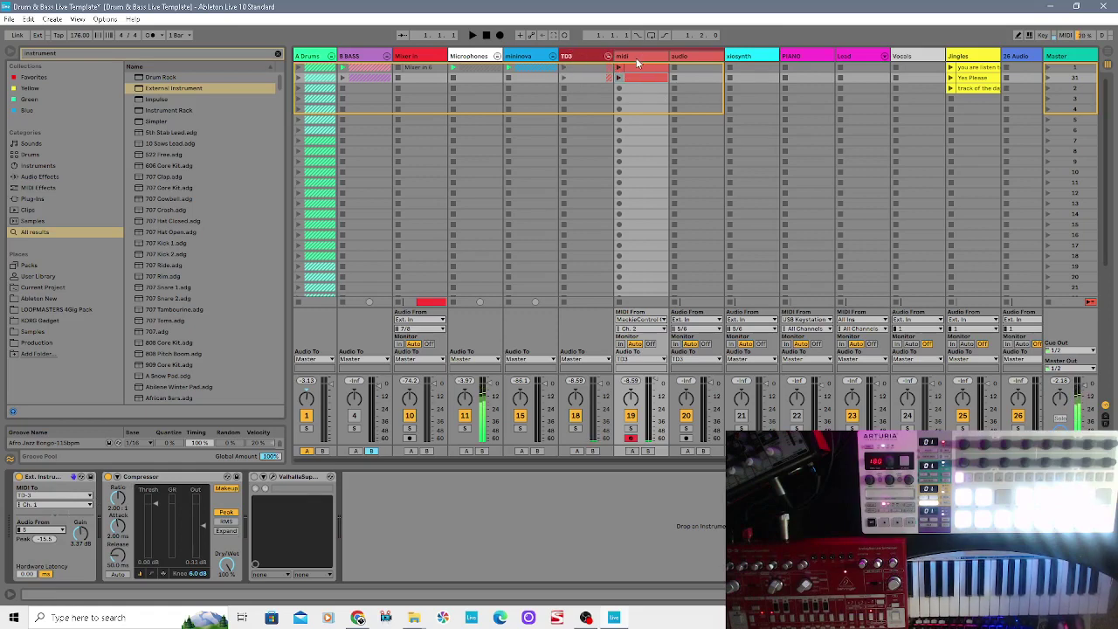
# Try Ch. 1 as the midi track's MIDI input channel and return it to Ch. 2
pyautogui.click(649, 329)
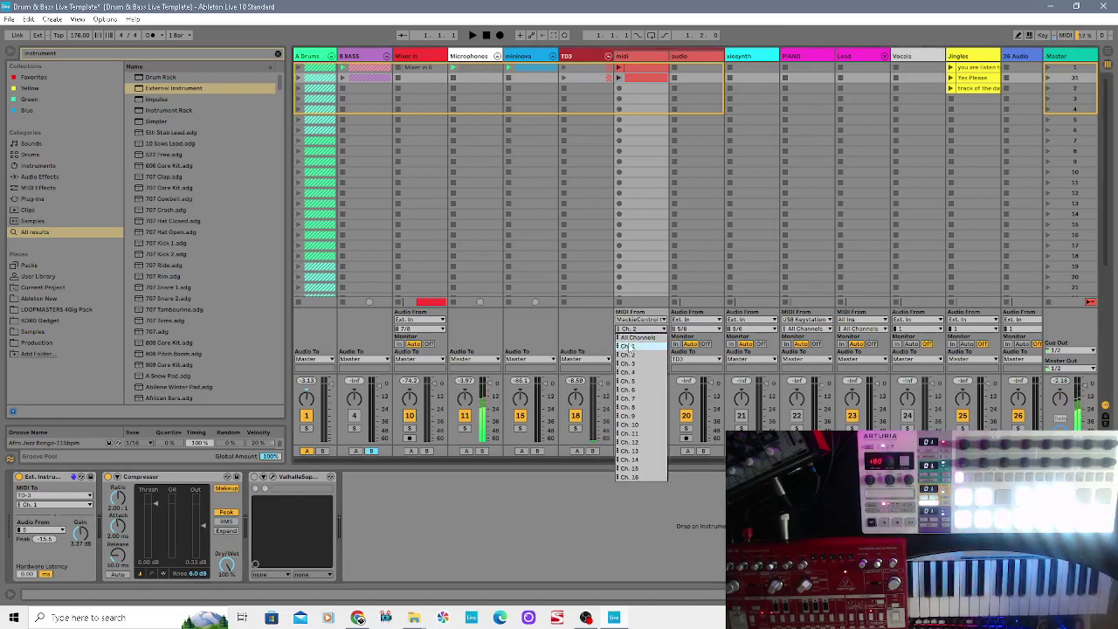
pyautogui.click(632, 347)
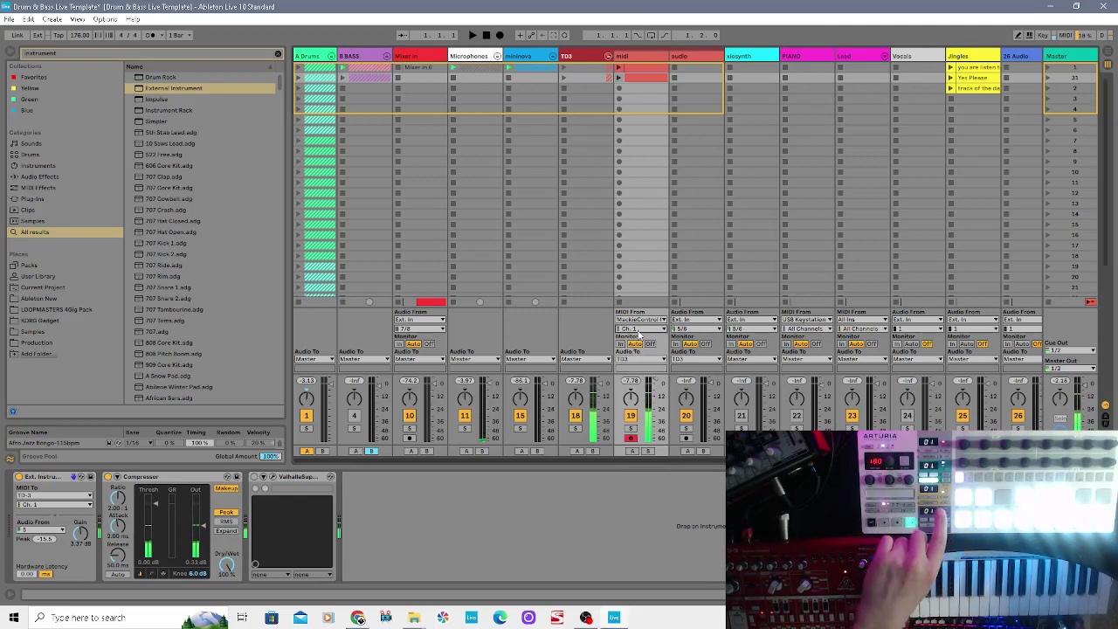
pyautogui.click(638, 358)
pyautogui.click(640, 362)
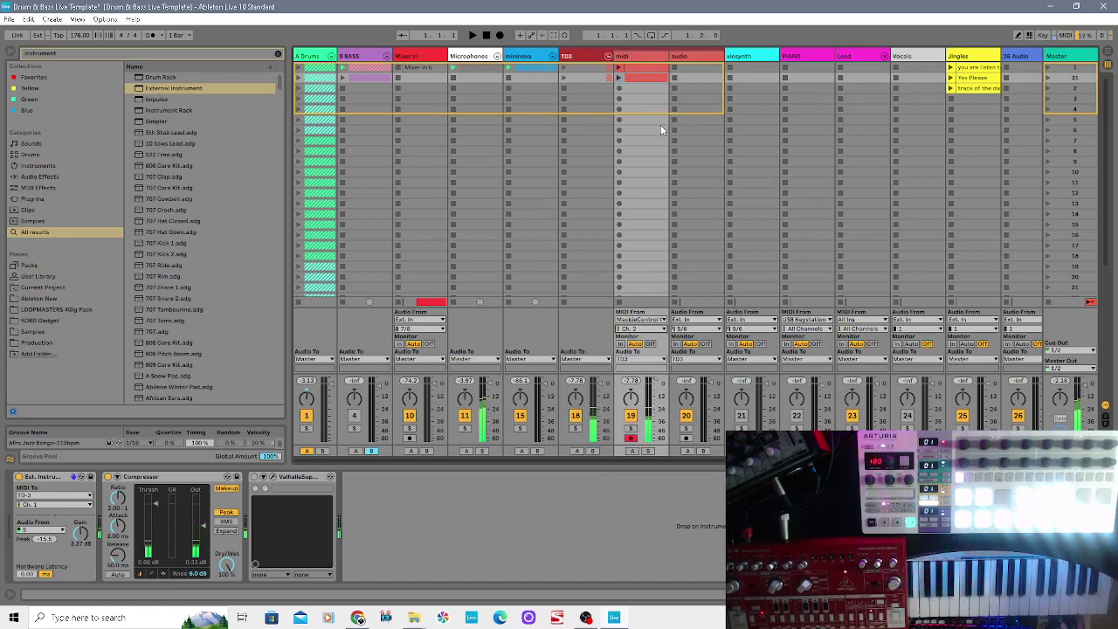
# Open the midi track's first clip and launch it to capture the BeatStep Pro's notes
pyautogui.doubleClick(638, 78)
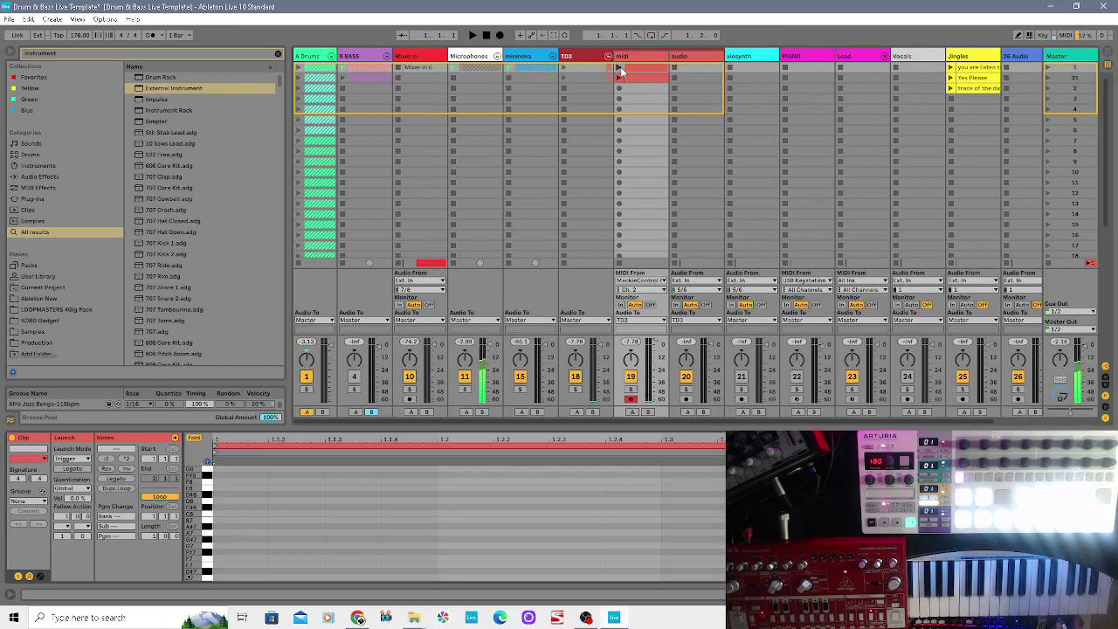
pyautogui.click(619, 69)
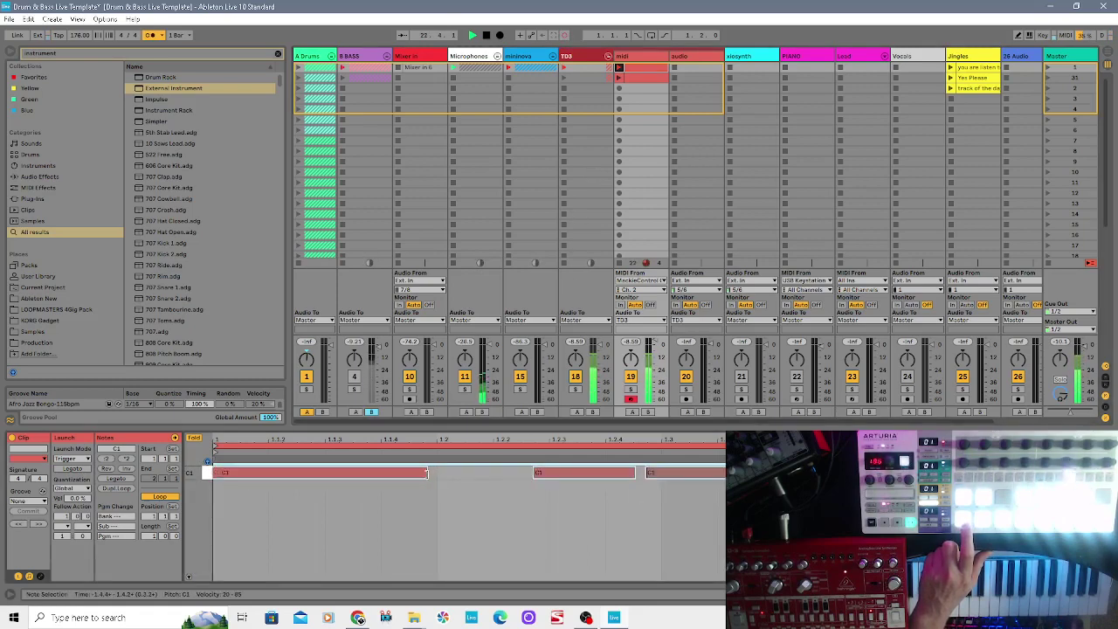
# Delete the recorded C1 notes from the first clip's piano roll while it loops
pyautogui.click(487, 523)
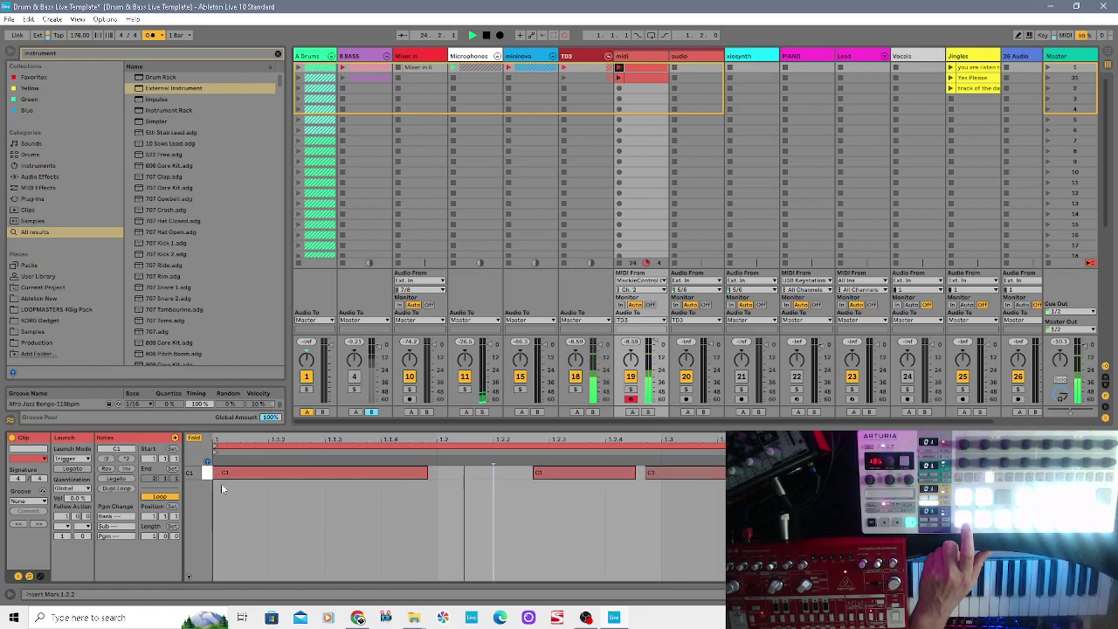
pyautogui.click(235, 473)
pyautogui.doubleClick(244, 474)
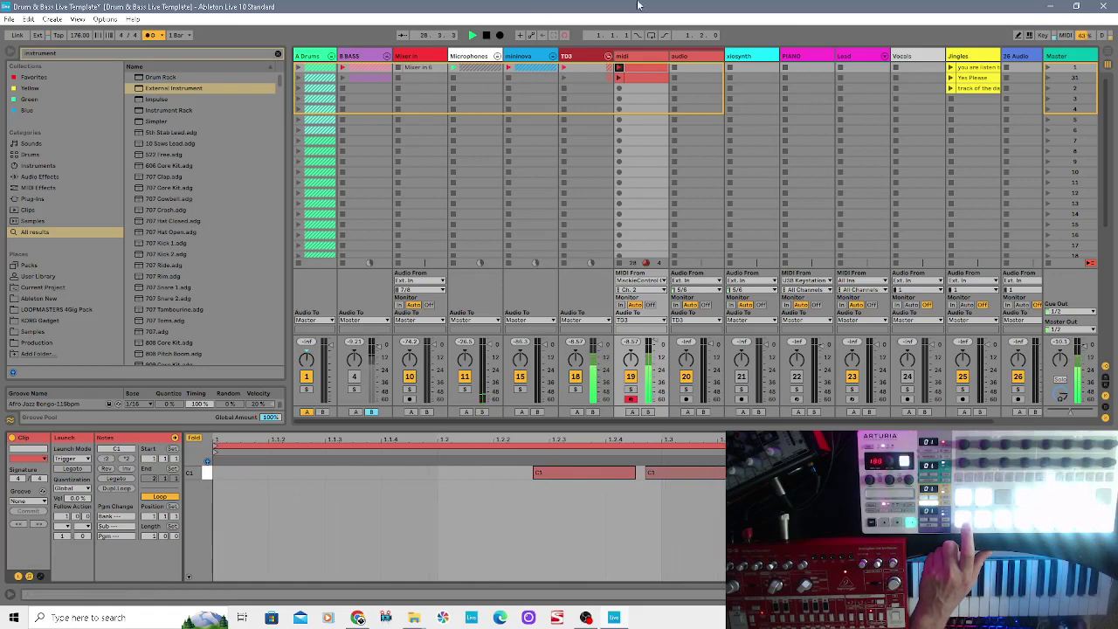
pyautogui.moveTo(687, 495); pyautogui.dragTo(598, 471)
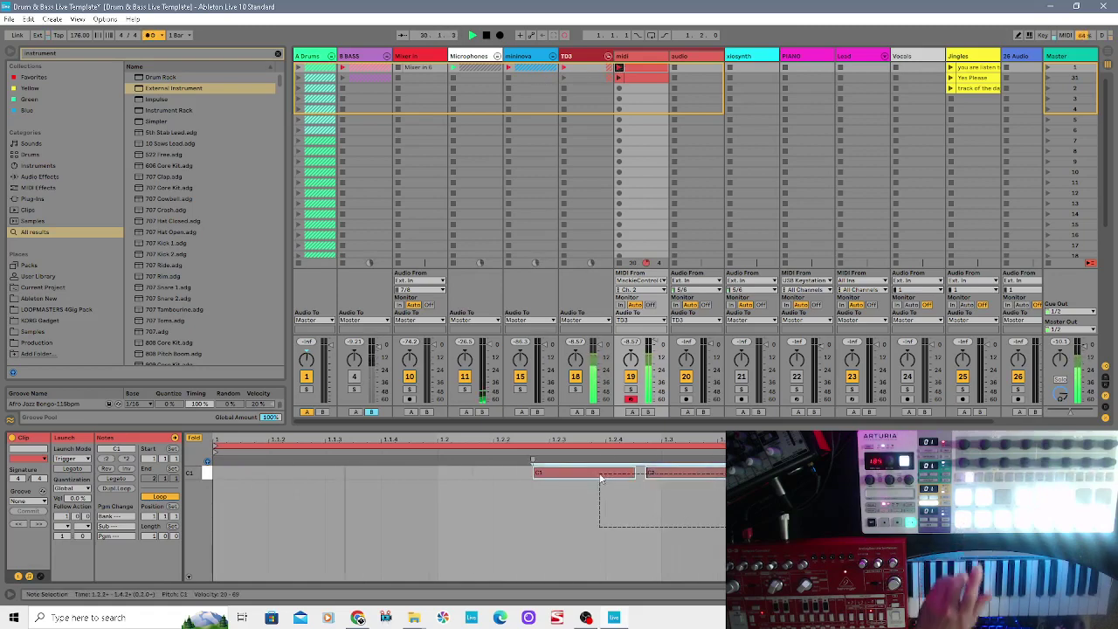
pyautogui.press('Delete')
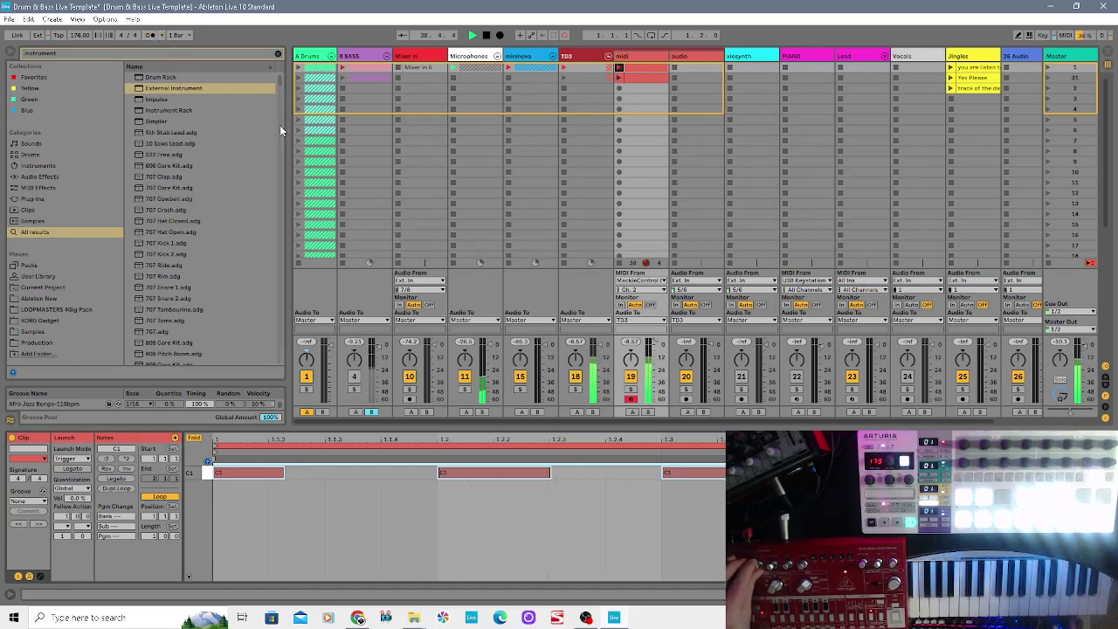
# Unfold the A Drums group and launch the DRUMKIT clip "2 Step - 3 Kick Variations"
pyautogui.click(330, 57)
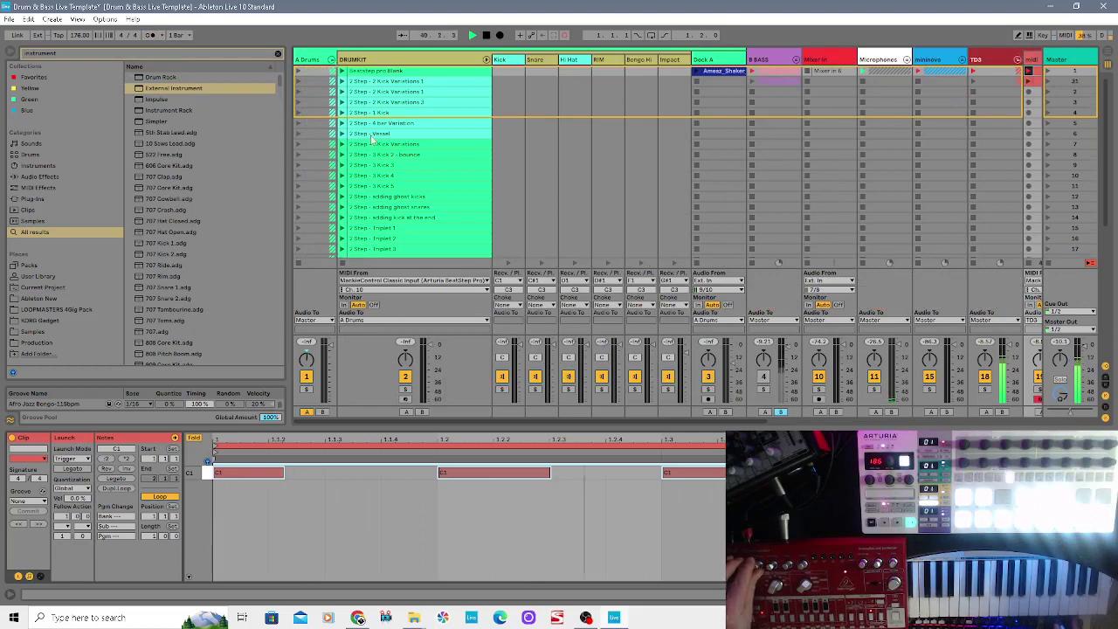
pyautogui.click(343, 146)
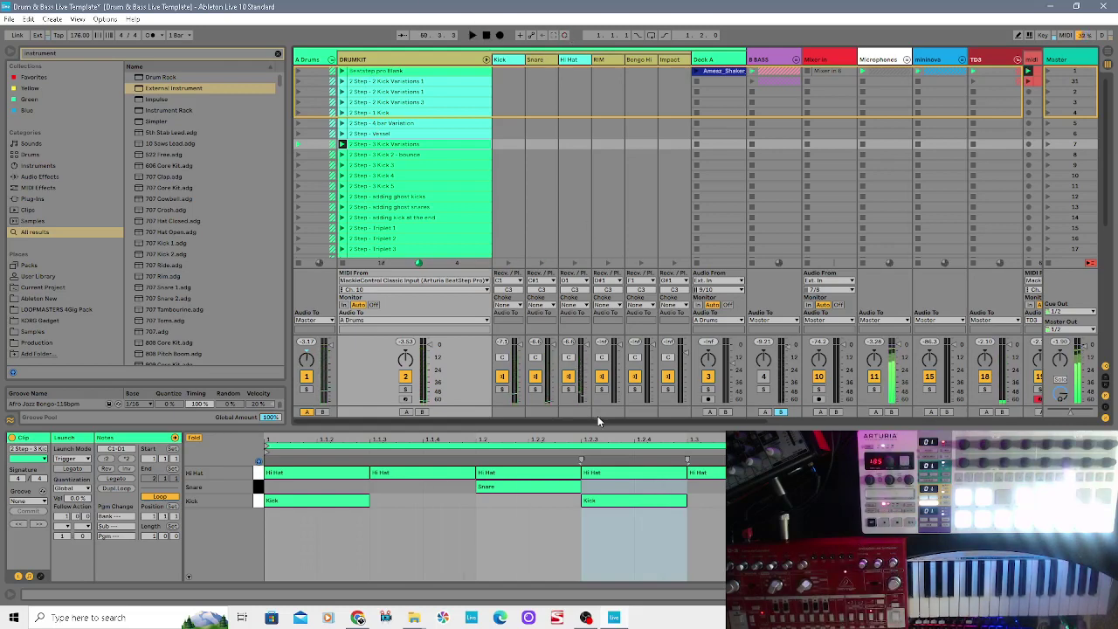
# Return to the midi track, reopen its first clip and play it back
pyautogui.moveTo(597, 418); pyautogui.dragTo(729, 227)
pyautogui.click(671, 77)
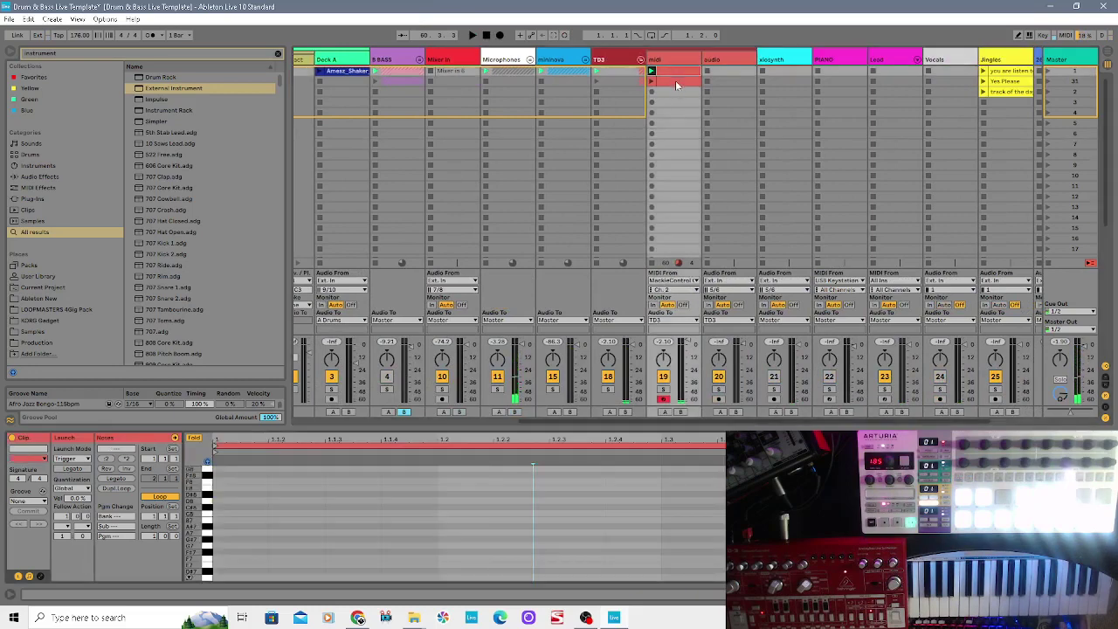
pyautogui.click(673, 71)
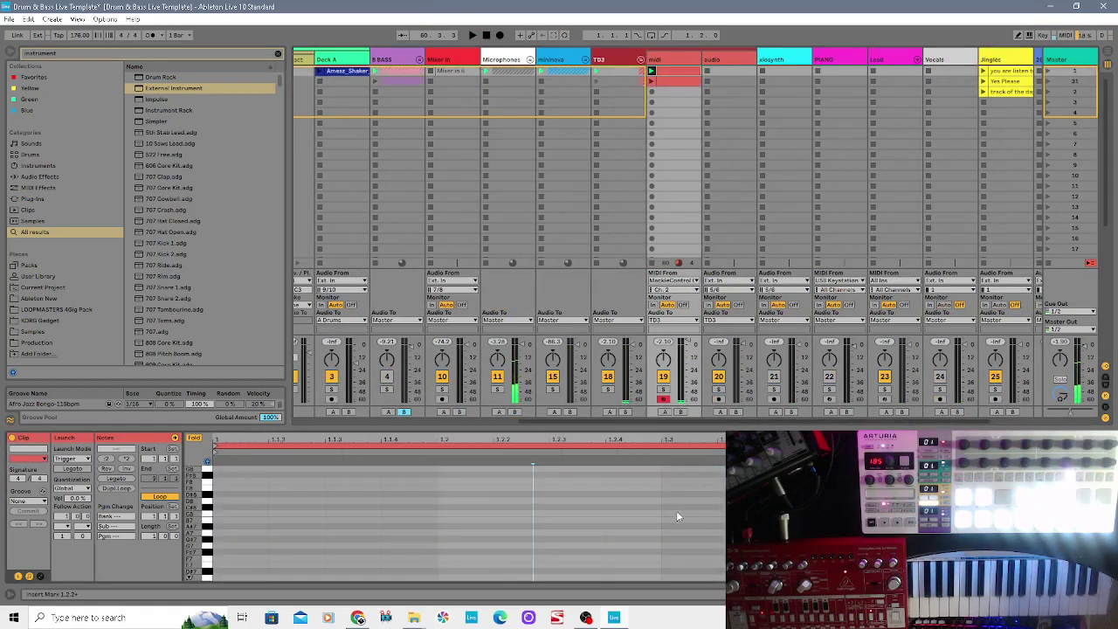
pyautogui.click(651, 71)
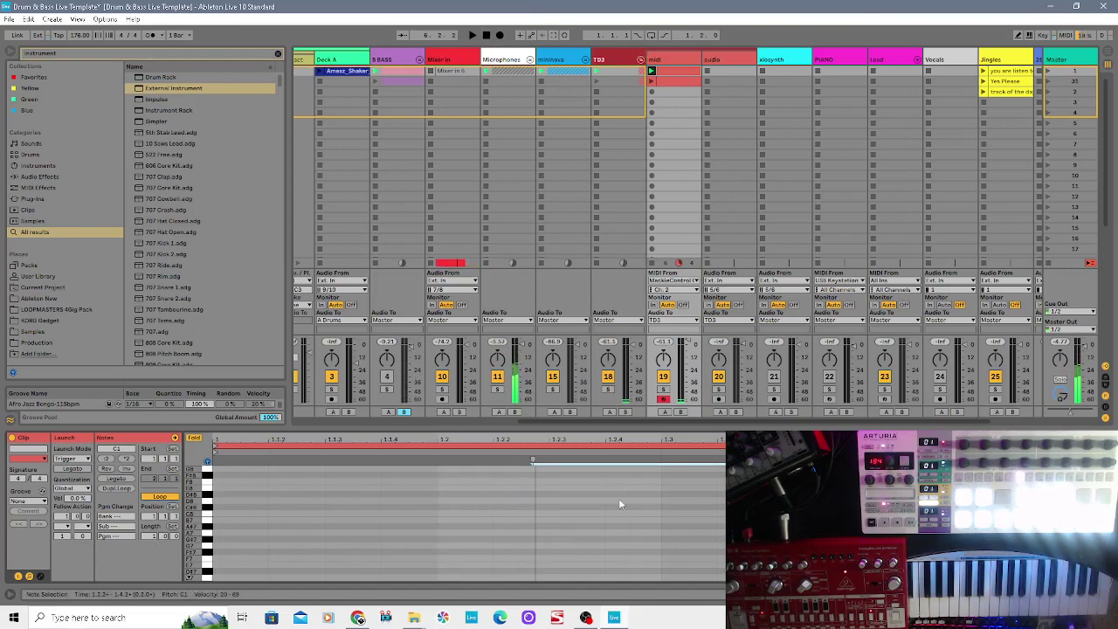
pyautogui.rightClick(540, 218)
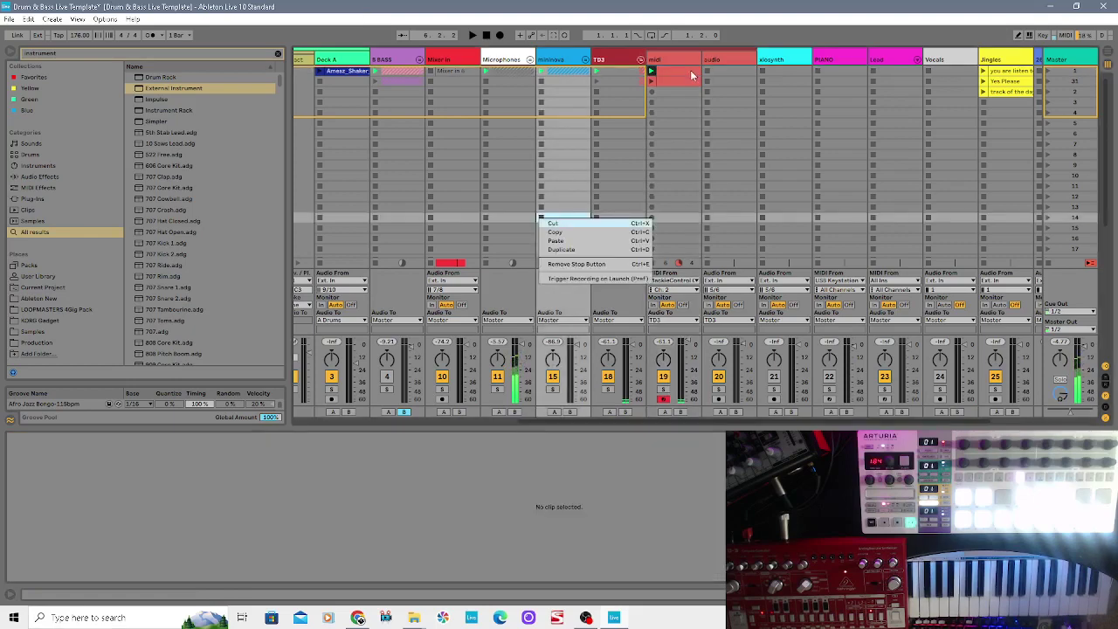
pyautogui.click(690, 72)
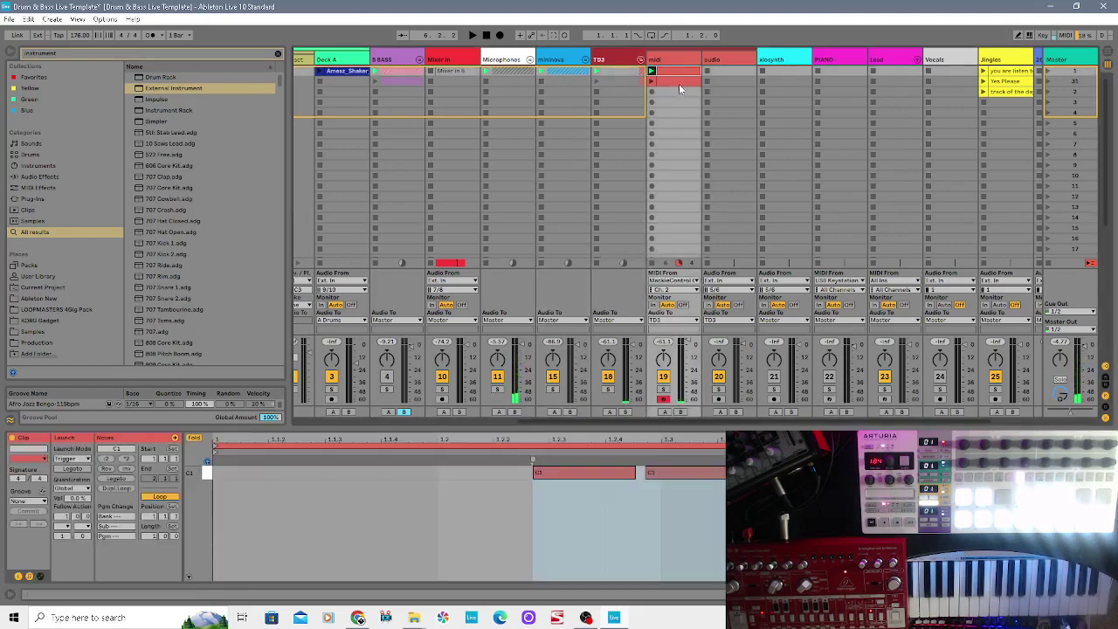
pyautogui.click(650, 70)
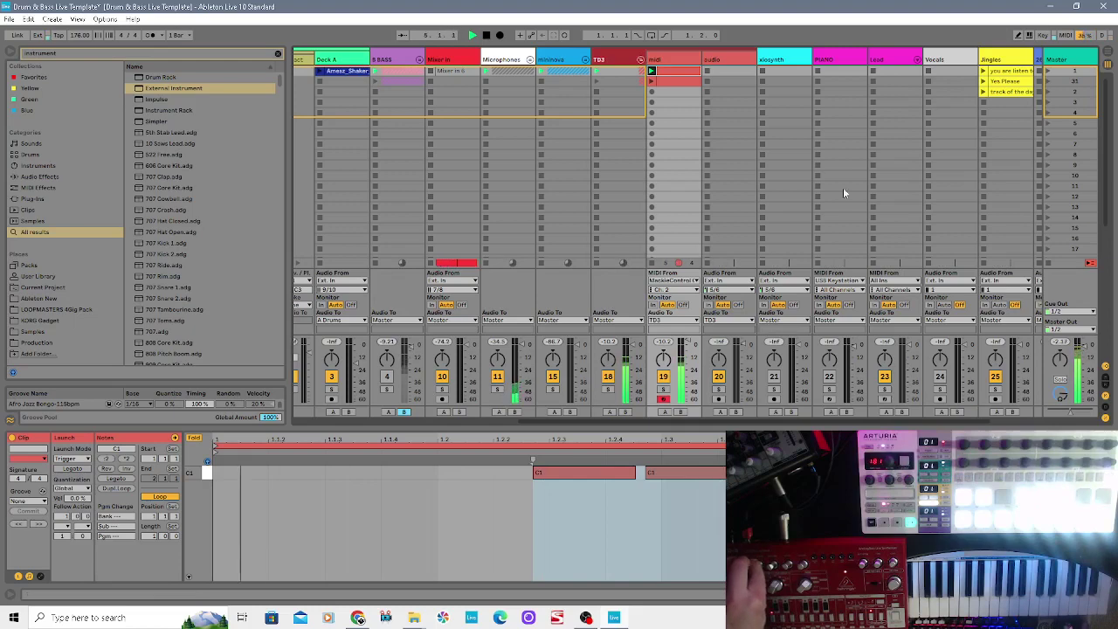
# Delete the first clip on the midi track and create an empty clip in its slot
pyautogui.click(712, 80)
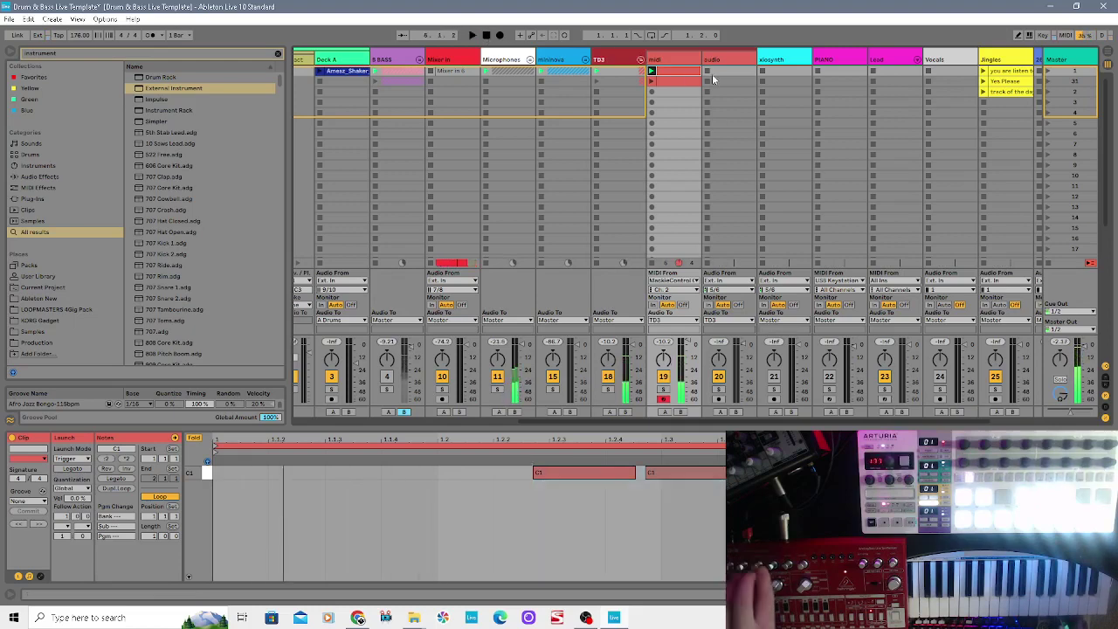
pyautogui.rightClick(712, 80)
pyautogui.click(725, 108)
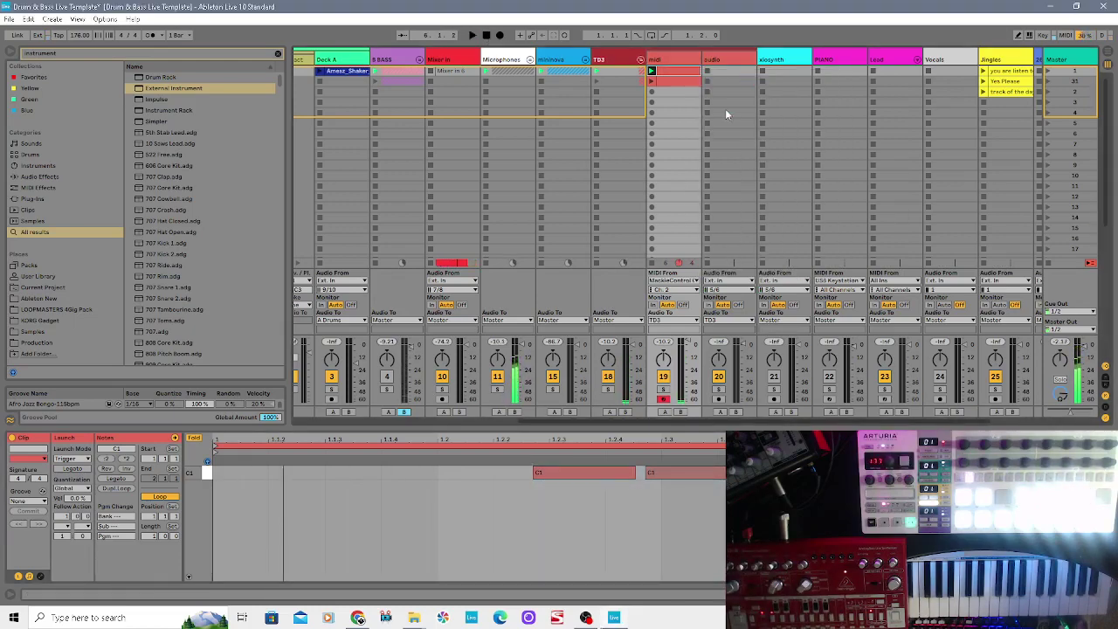
pyautogui.press('Delete')
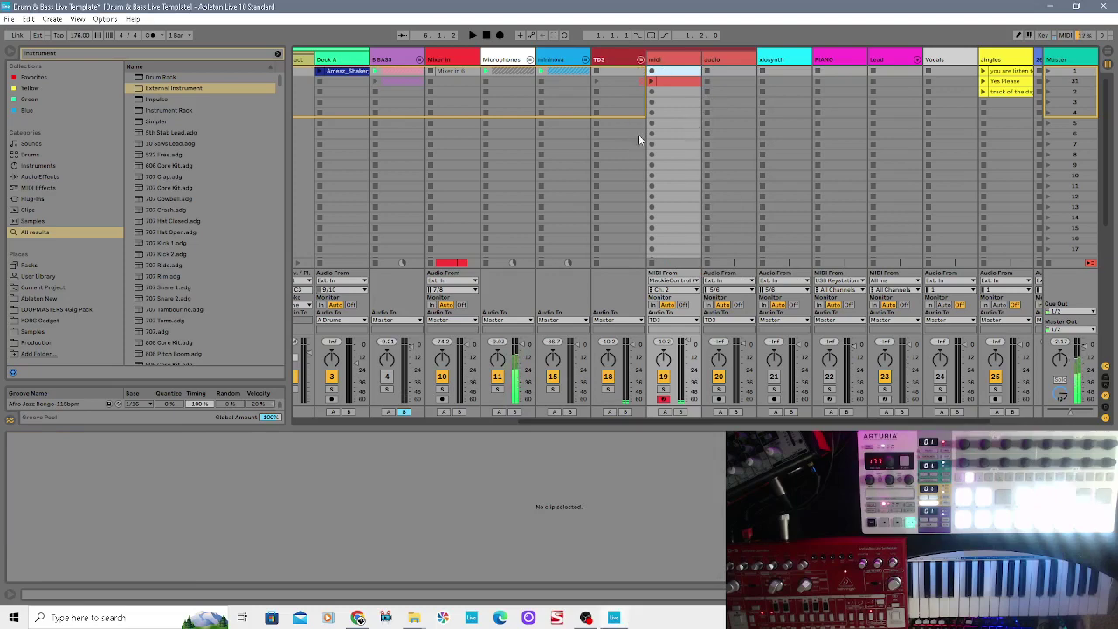
pyautogui.hotkey('ctrl', 'z')
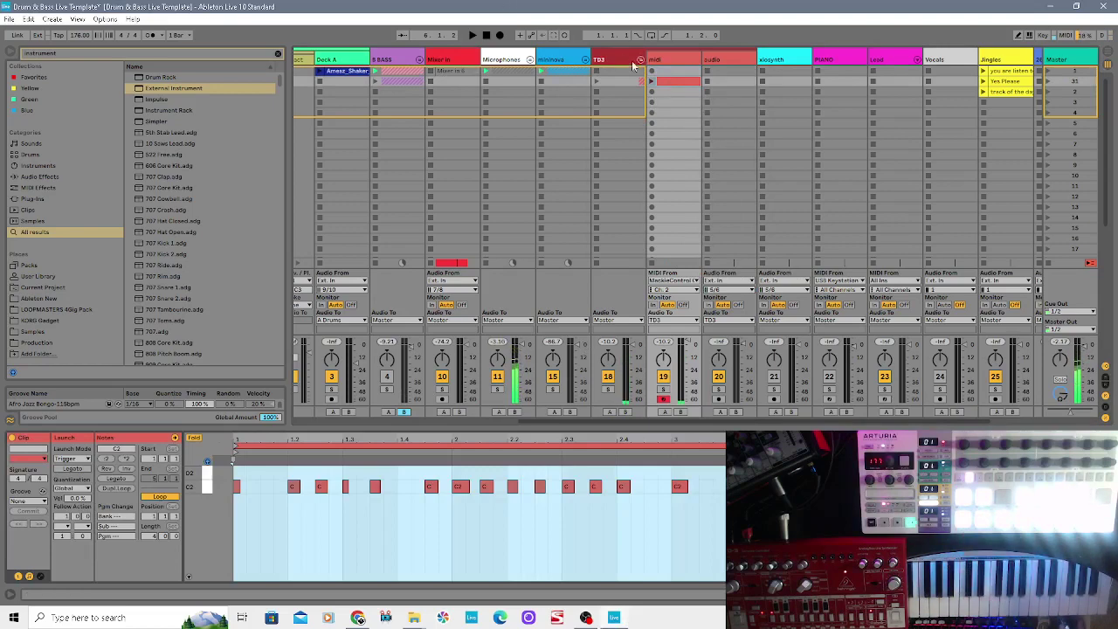
pyautogui.doubleClick(661, 74)
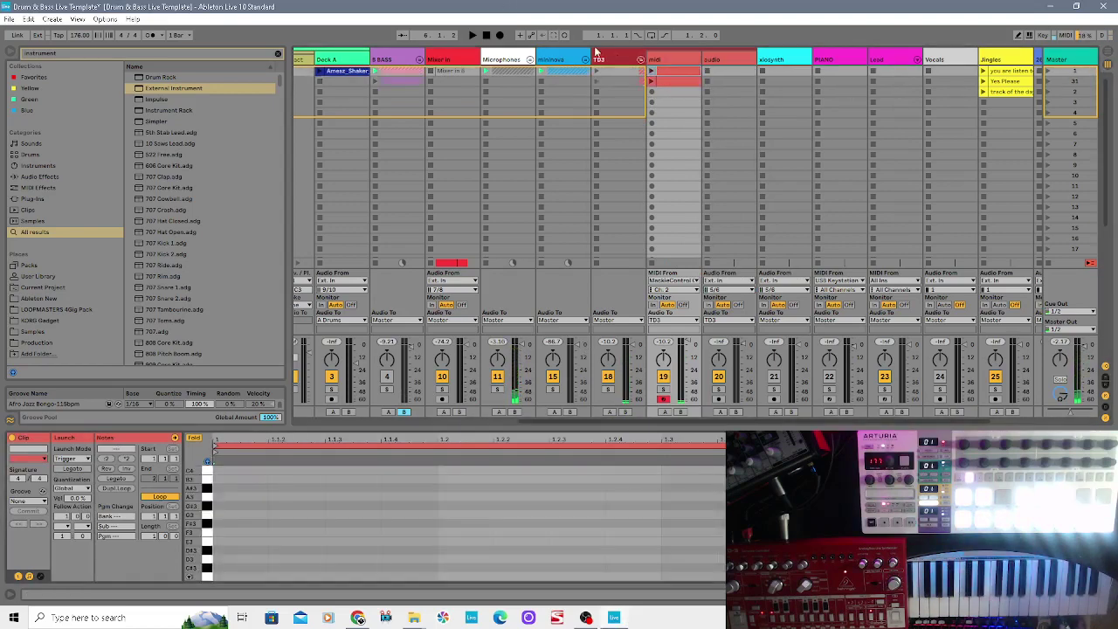
# Record the BeatStep Pro's notes into the midi track's first slot and move the clip's loop start to bar 5
pyautogui.click(651, 72)
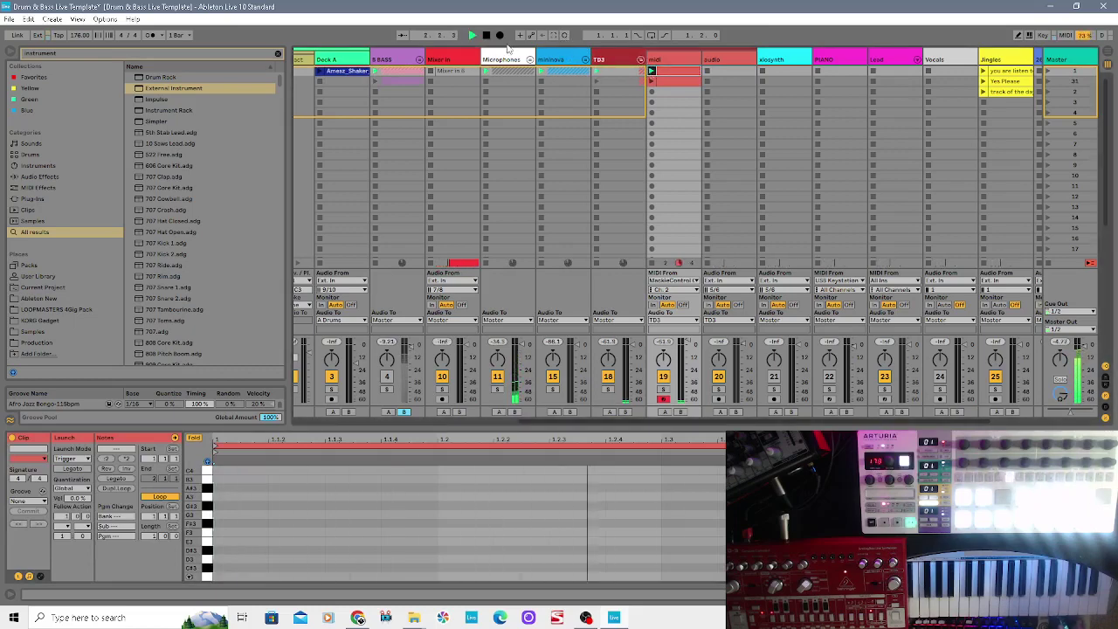
pyautogui.click(565, 36)
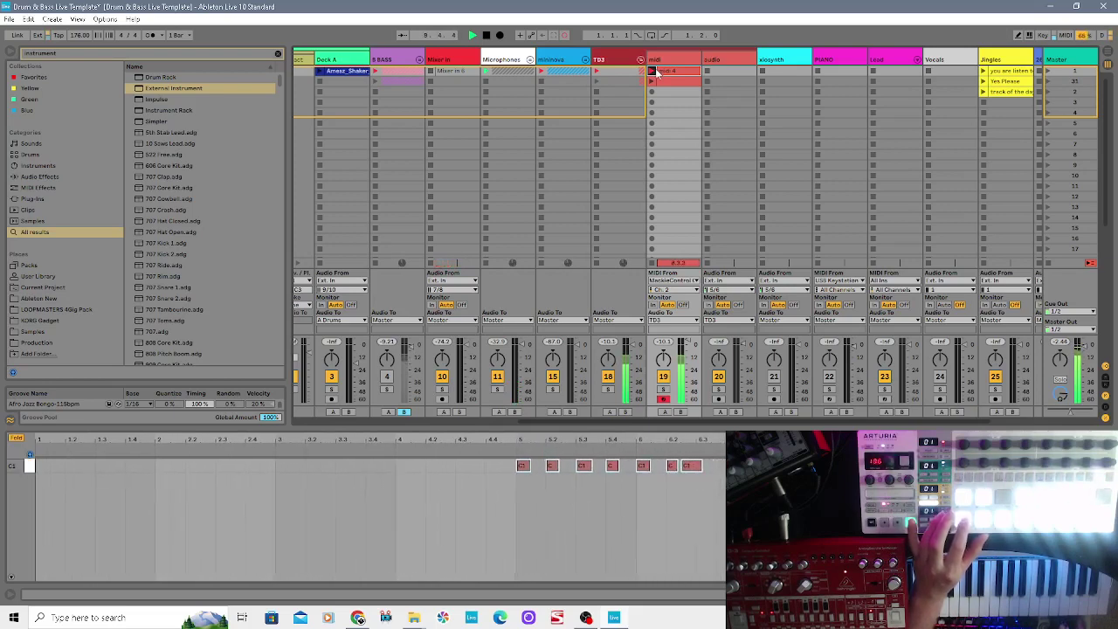
pyautogui.click(564, 35)
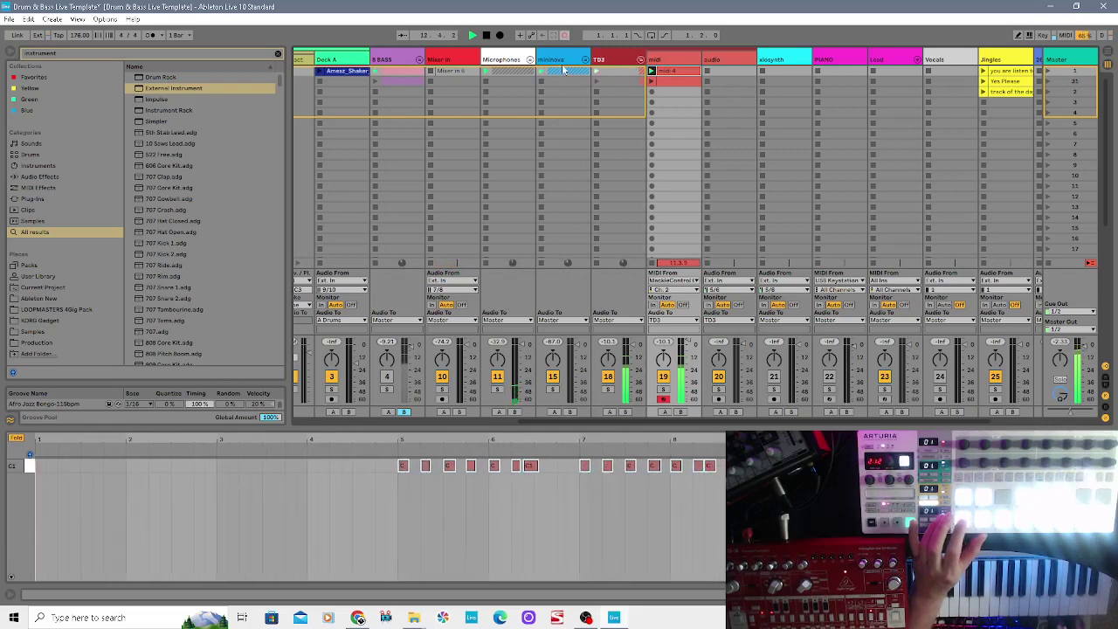
pyautogui.moveTo(215, 447); pyautogui.dragTo(513, 459)
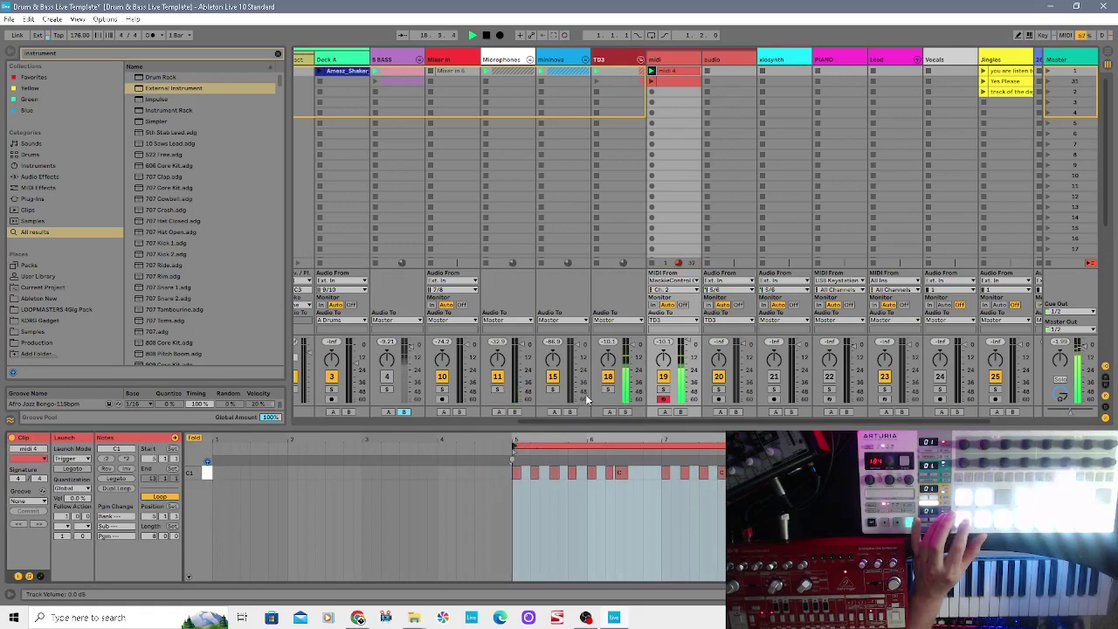
# Replace the midi 4 clip with a new empty clip in the same slot and launch it
pyautogui.rightClick(689, 76)
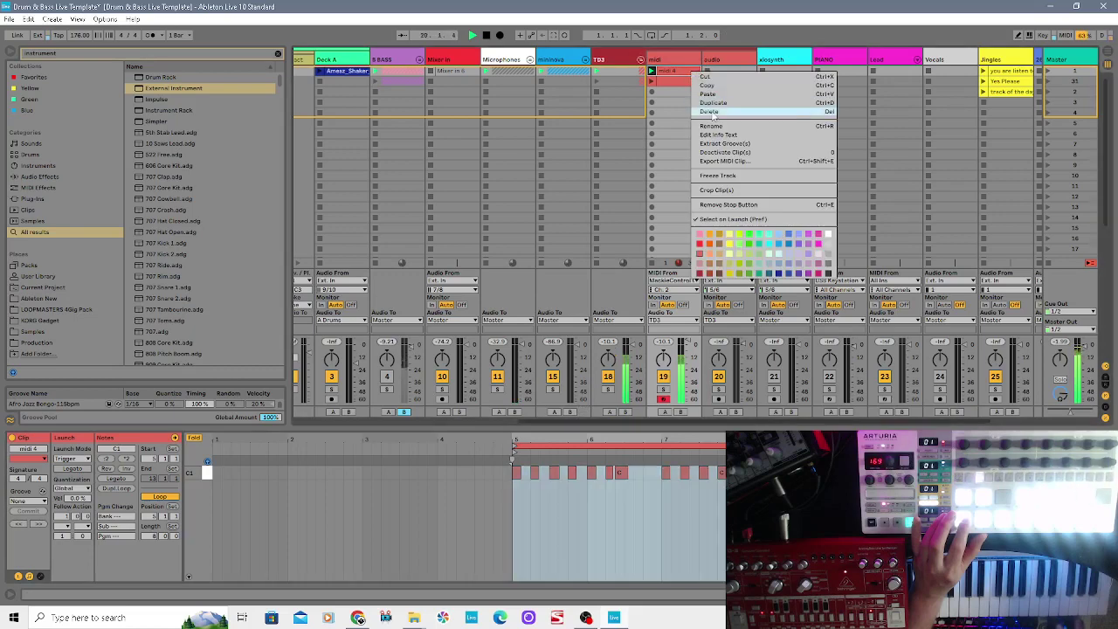
pyautogui.click(690, 98)
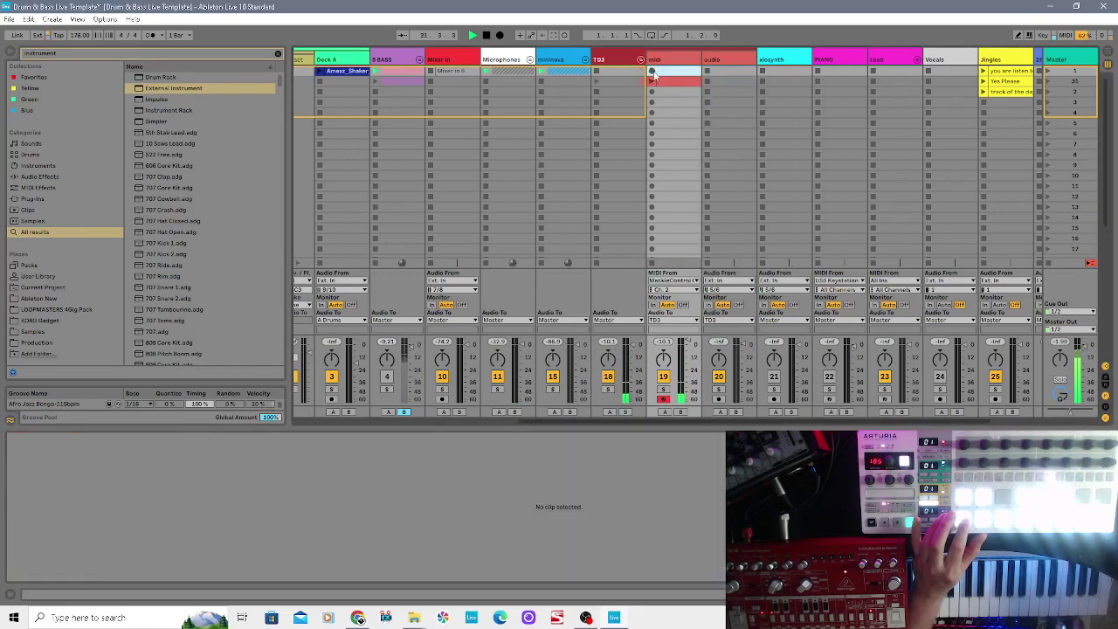
pyautogui.doubleClick(664, 74)
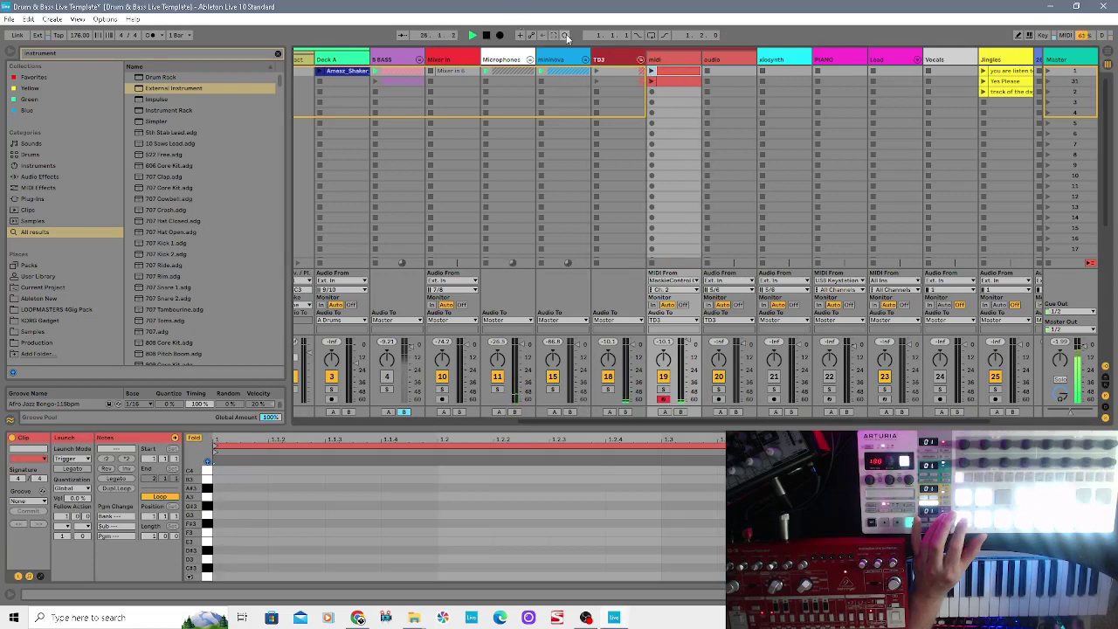
pyautogui.click(651, 74)
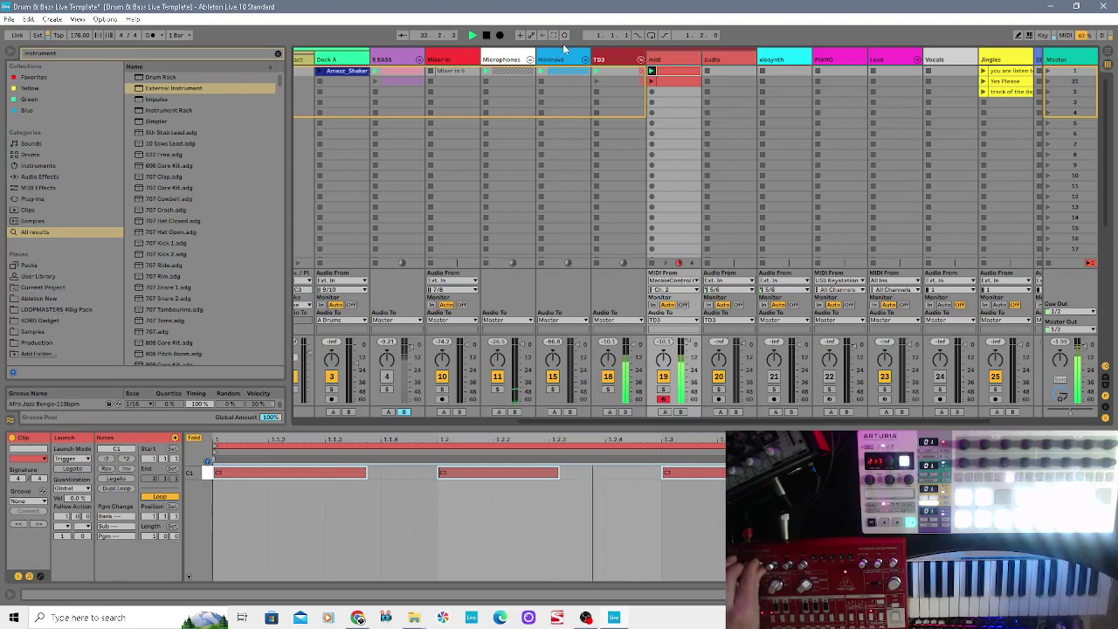
# Audition the second clip on the midi track and stop playback
pyautogui.click(650, 82)
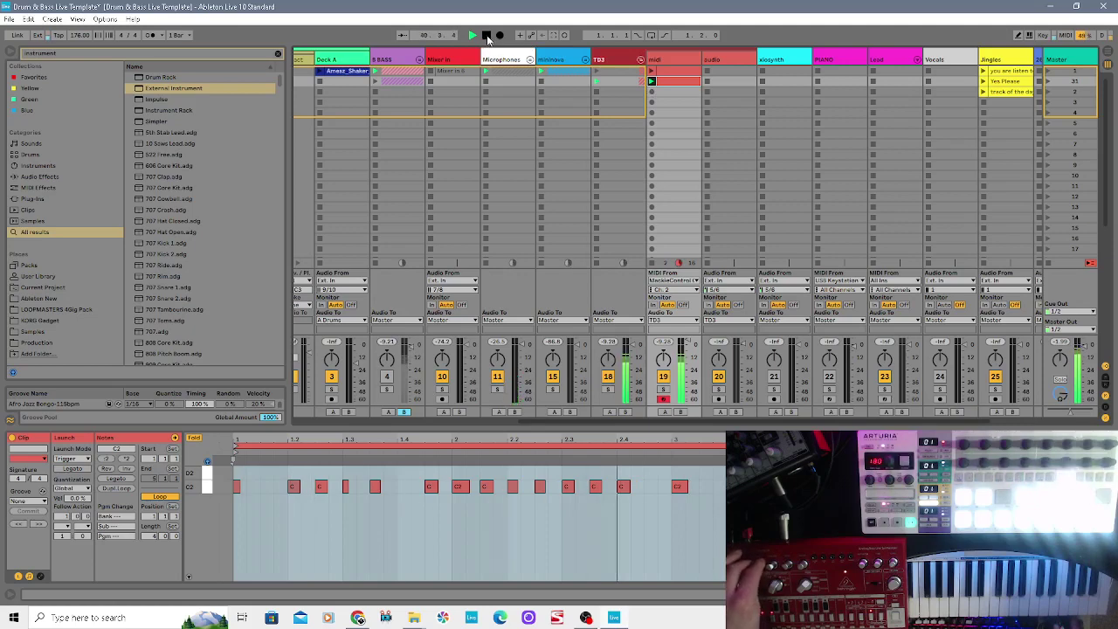
pyautogui.click(486, 36)
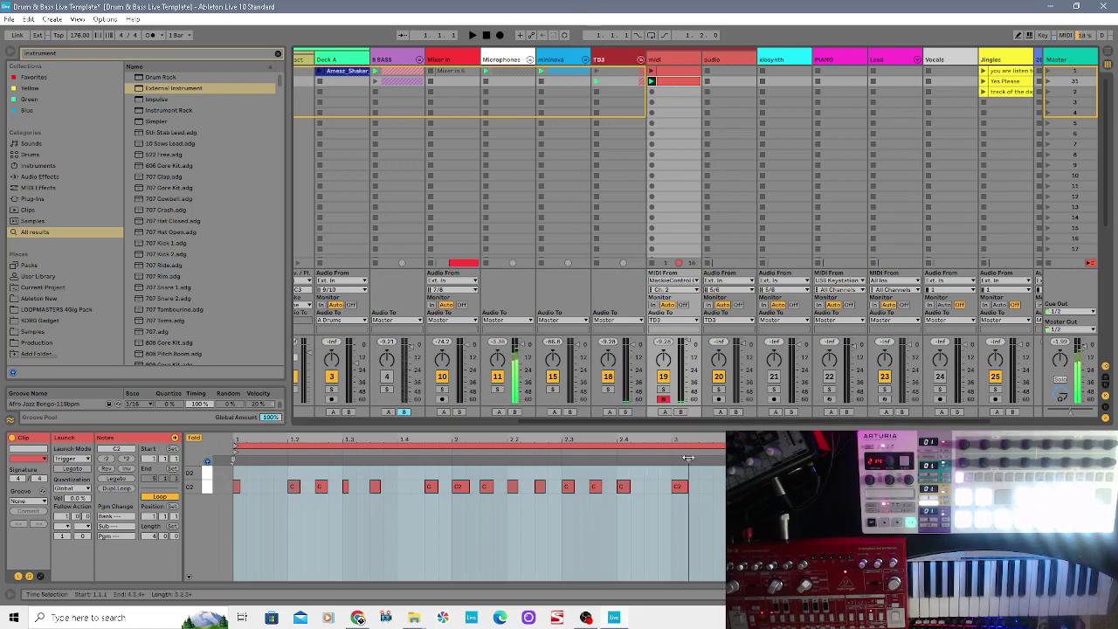
# Select all C1 notes in the midi track's first clip and delete them
pyautogui.click(679, 72)
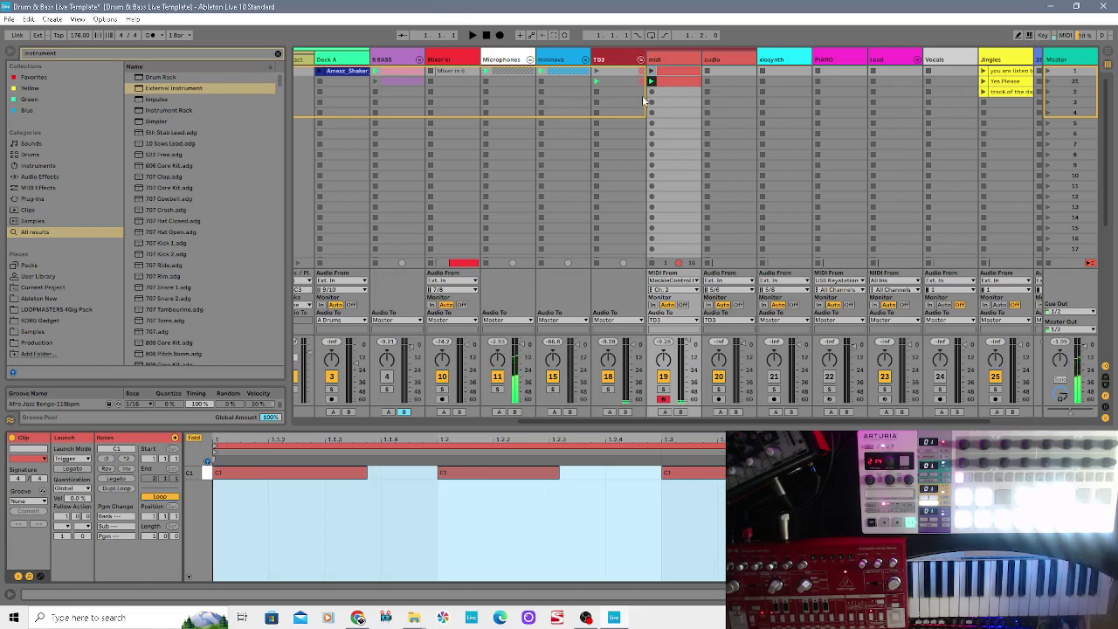
pyautogui.hotkey('ctrl', 'a')
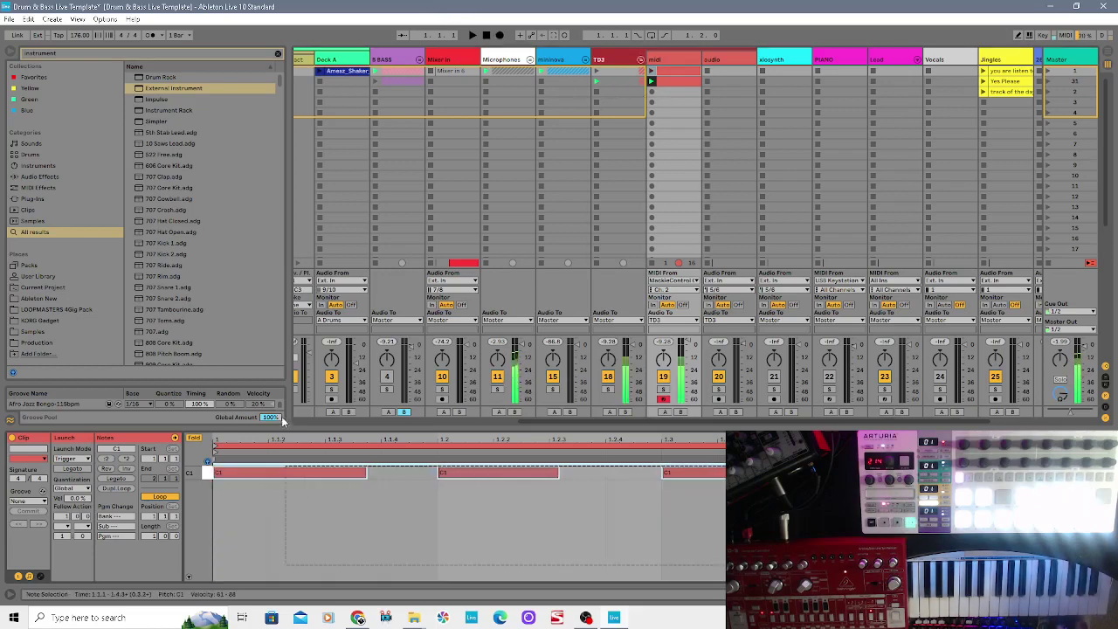
pyautogui.click(284, 445)
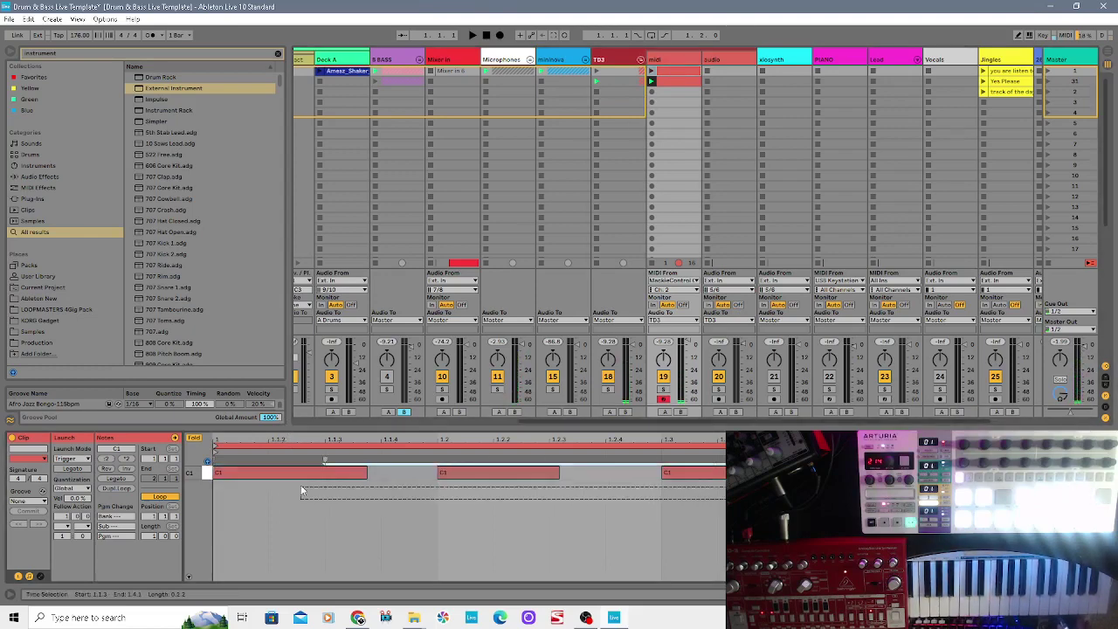
pyautogui.press('Delete')
# Play the emptied first clip on the midi track, switch to the second clip and stop the transport
pyautogui.click(651, 69)
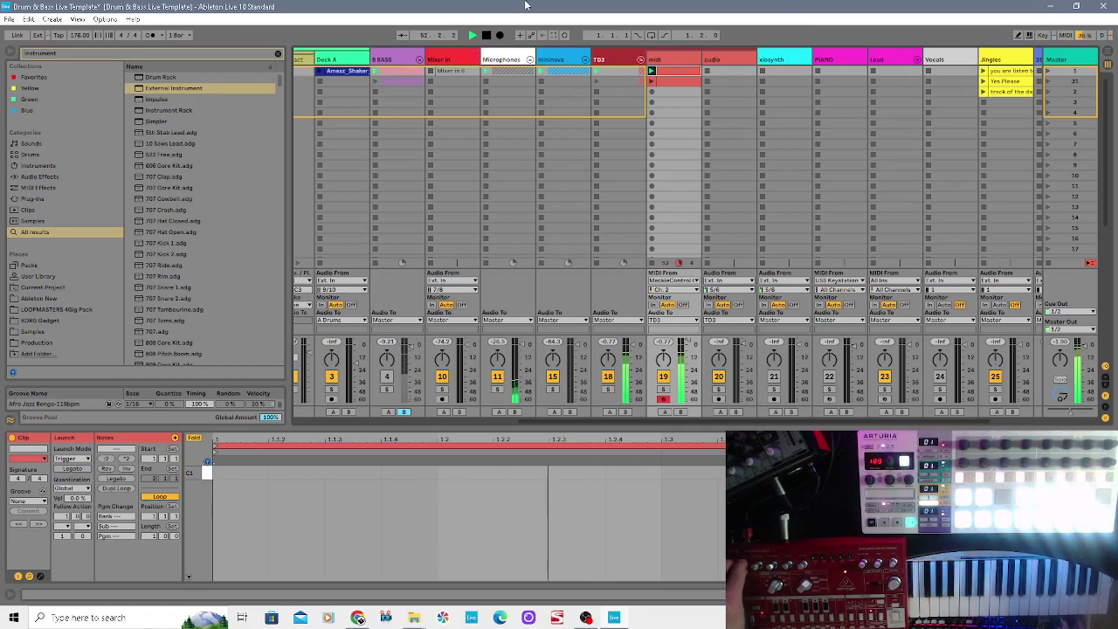
pyautogui.click(649, 85)
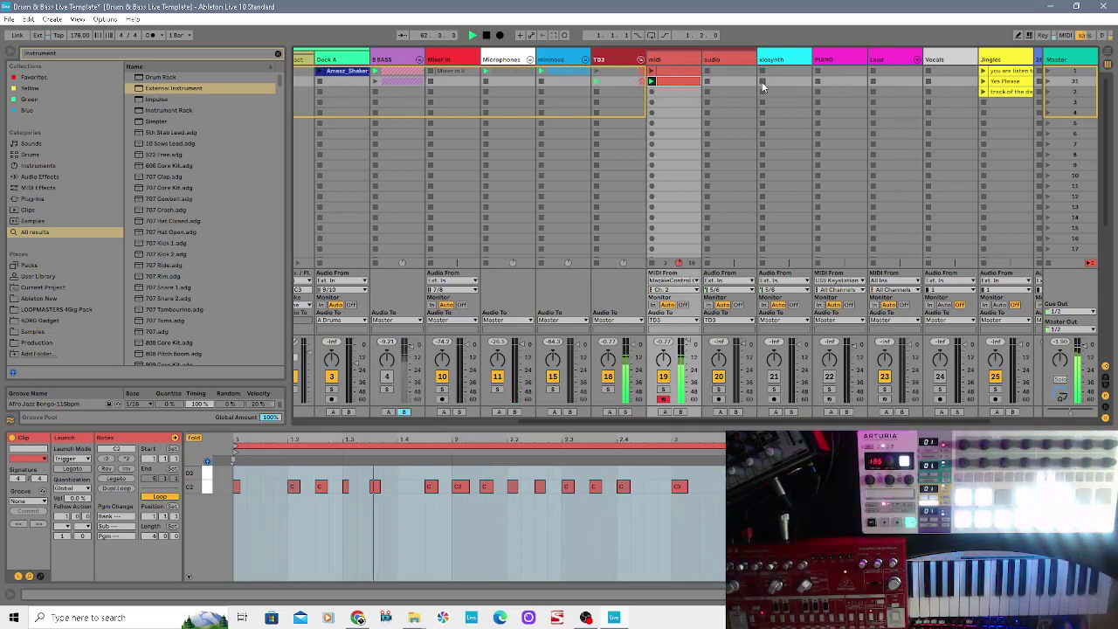
pyautogui.click(487, 35)
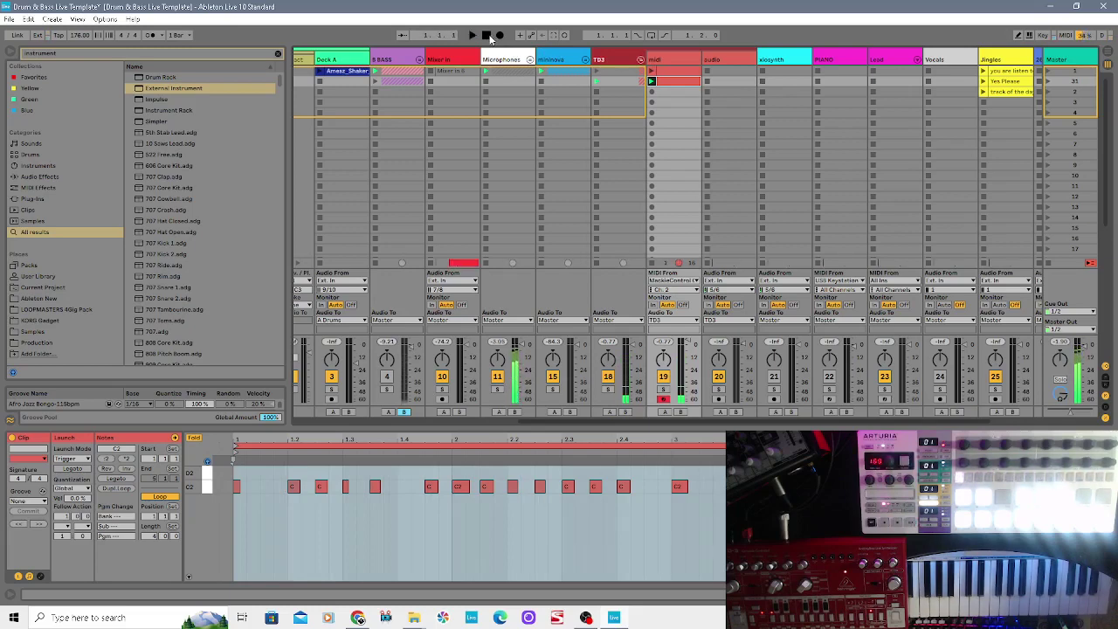